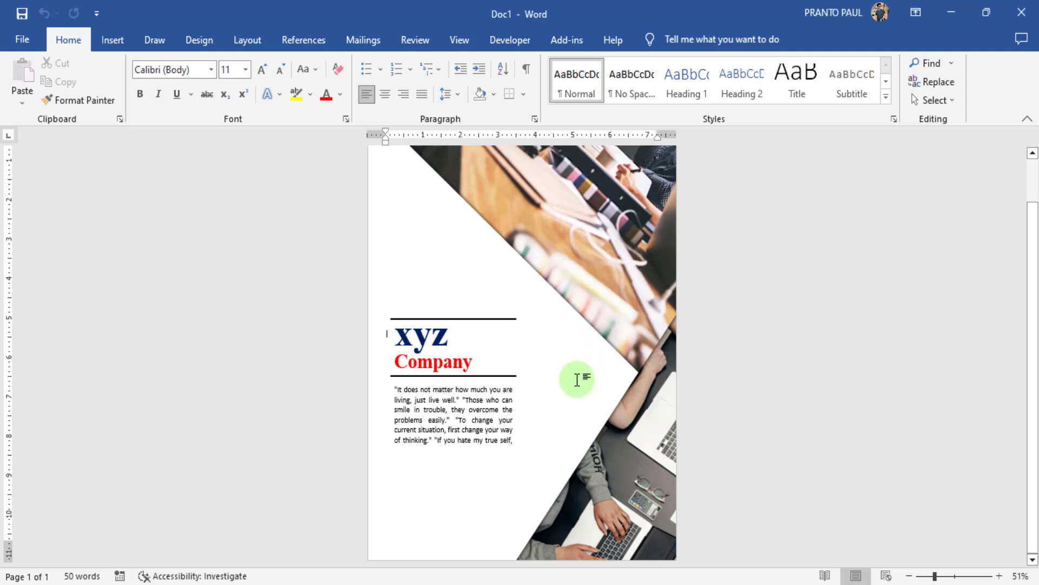
Step: Create a new blank document and draw a large isosceles triangle across the middle of its page
key("ctrl+n")
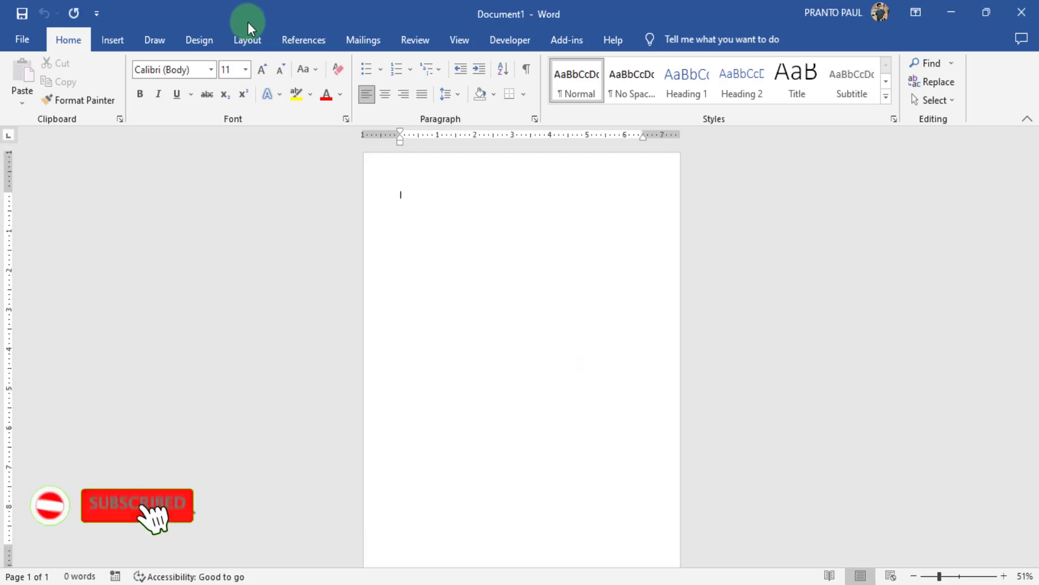
left_click(113, 40)
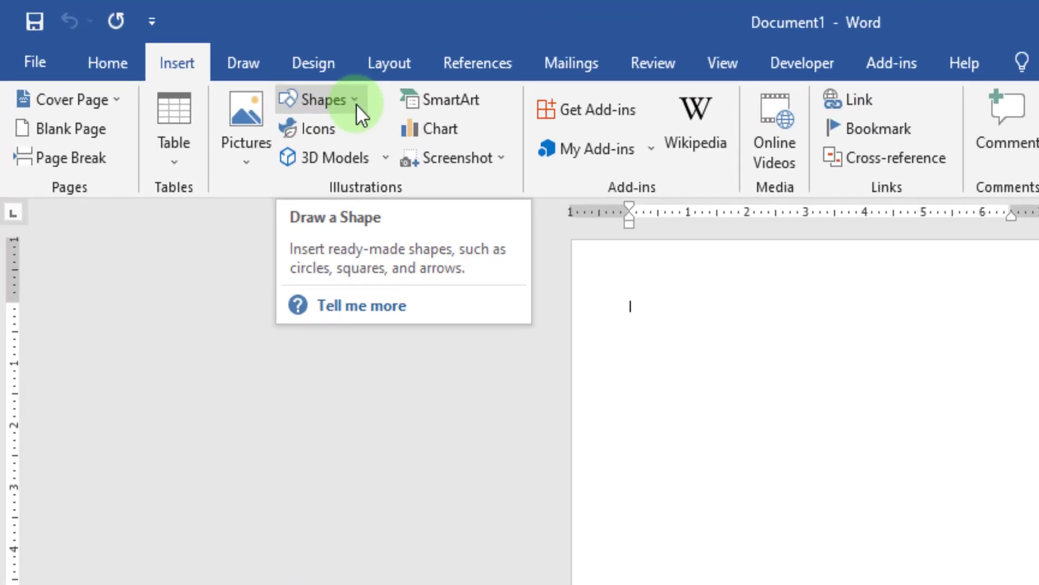
left_click(236, 69)
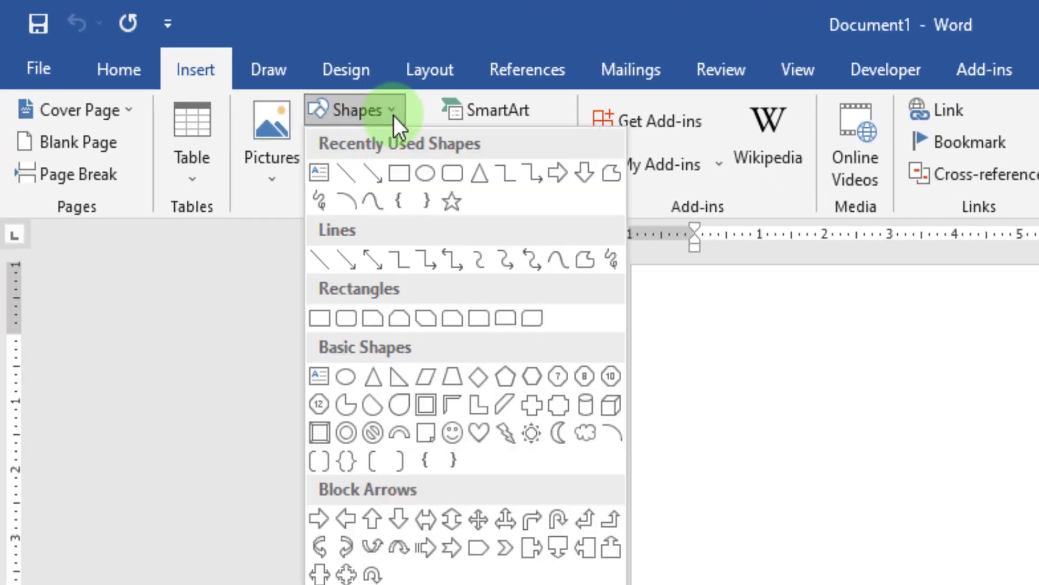
left_click(480, 174)
mouse_move(387, 204)
left_mouse_down()
mouse_move(571, 464)
mouse_move(668, 538)
mouse_move(675, 496)
left_mouse_up()
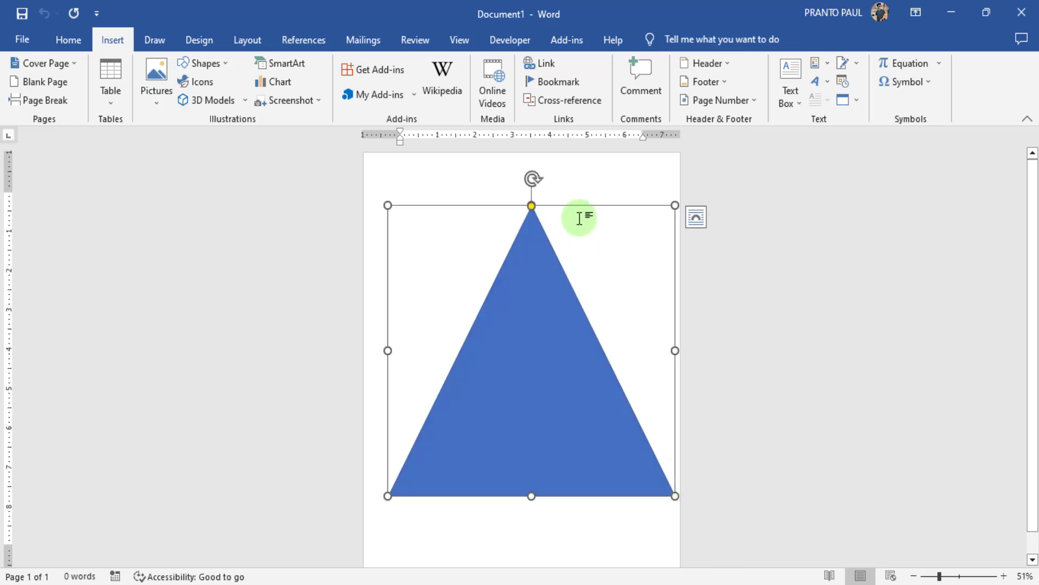
Step: Rotate, move and enlarge the triangle to about 7.37 by 12.47 inches so it covers the page's upper-right corner diagonally
left_click_drag(532, 177, 619, 225)
left_click_drag(540, 418, 550, 202)
left_click_drag(661, 214, 835, 287)
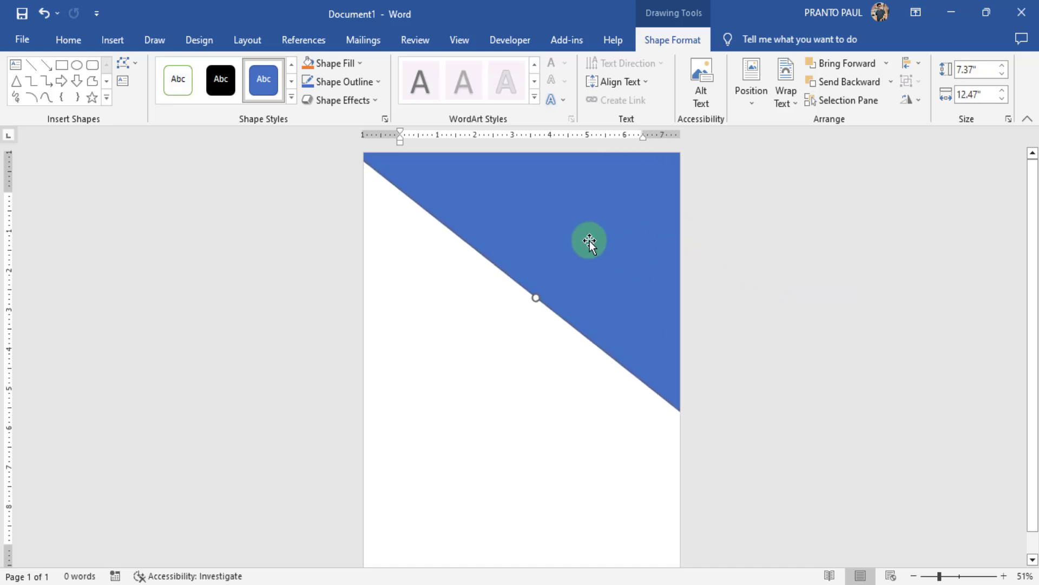
Step: Remove the triangle's outline and fill it with the tech-meeting-flatlay picture from the Downloads folder
left_click(324, 79)
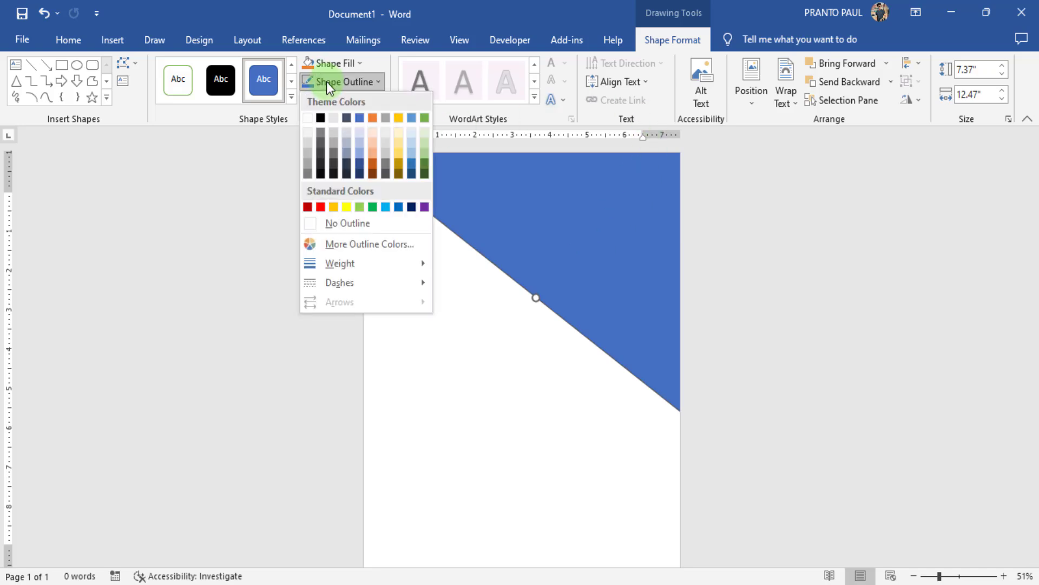
left_click(380, 223)
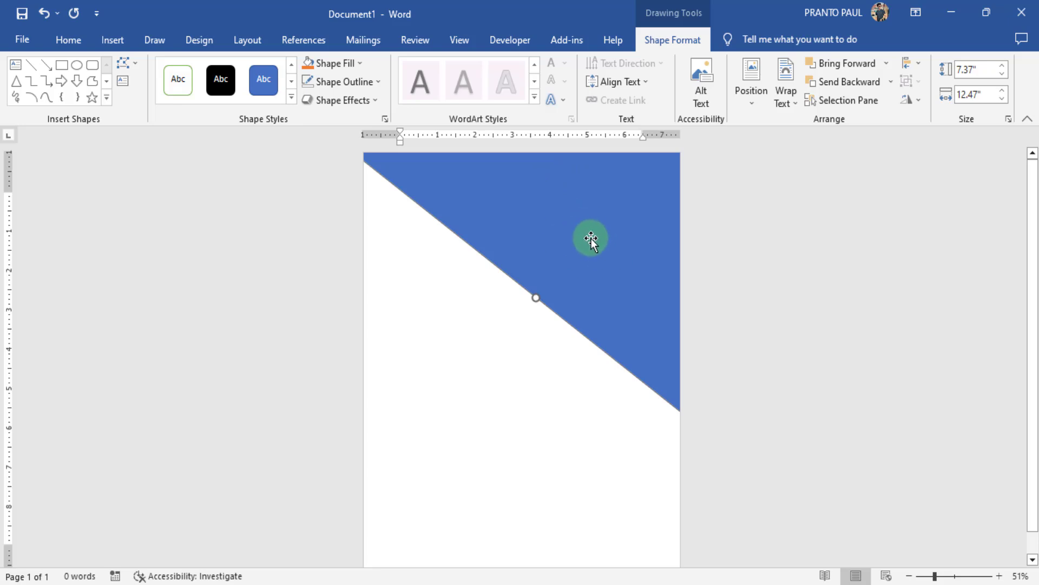
left_click(343, 63)
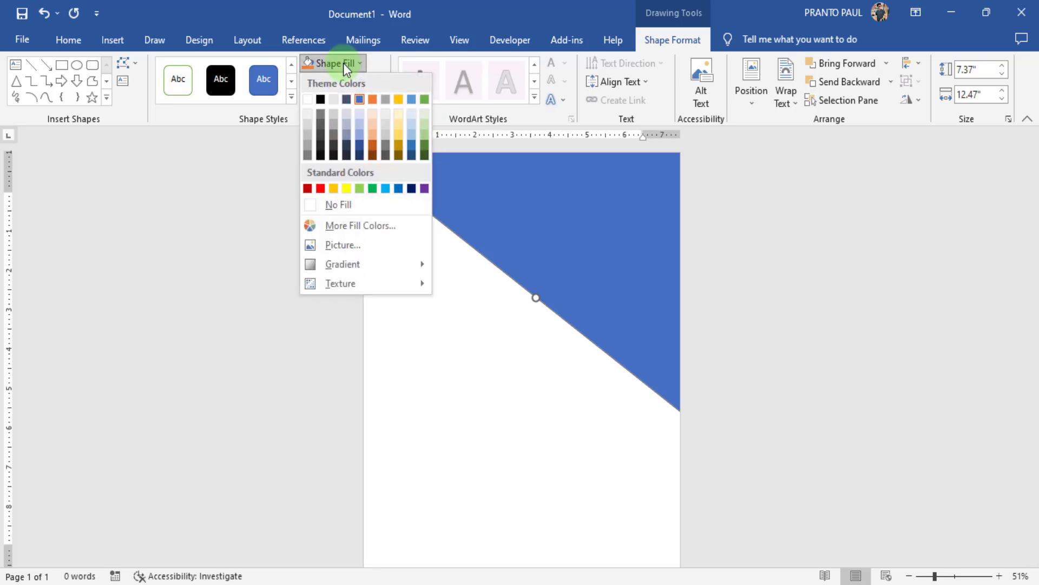
left_click(366, 245)
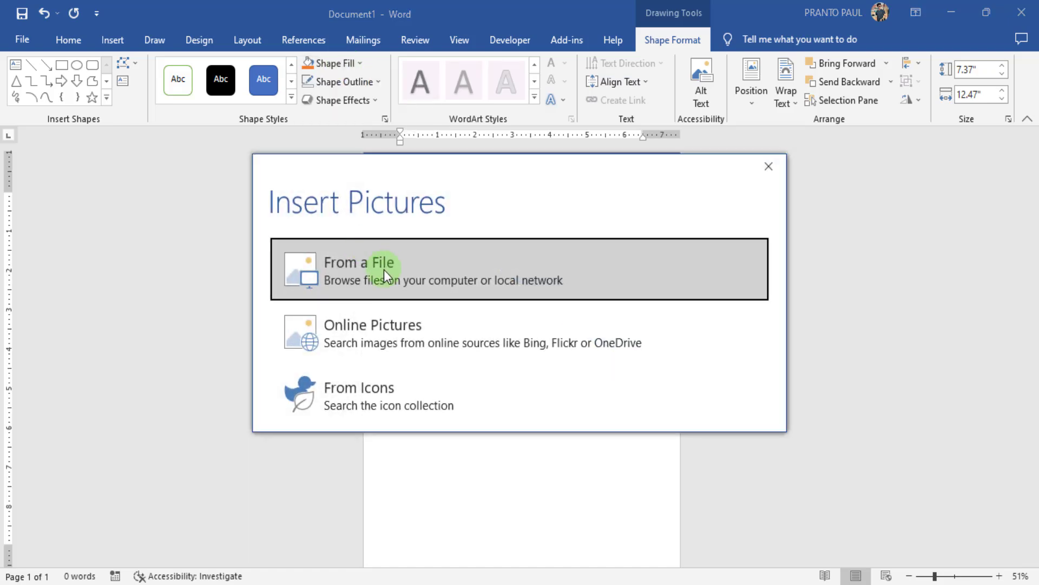
left_click(384, 269)
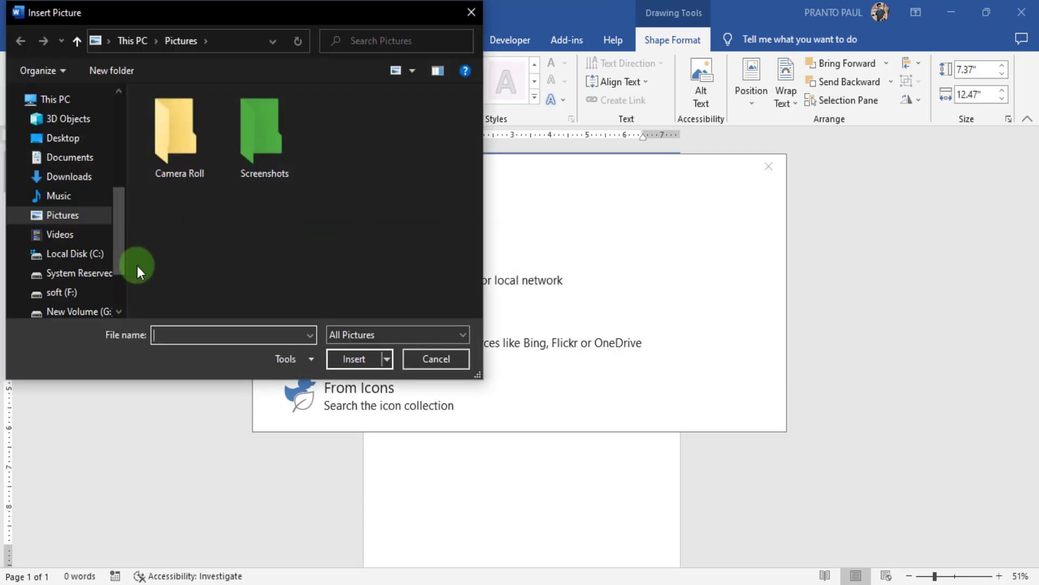
left_click(73, 180)
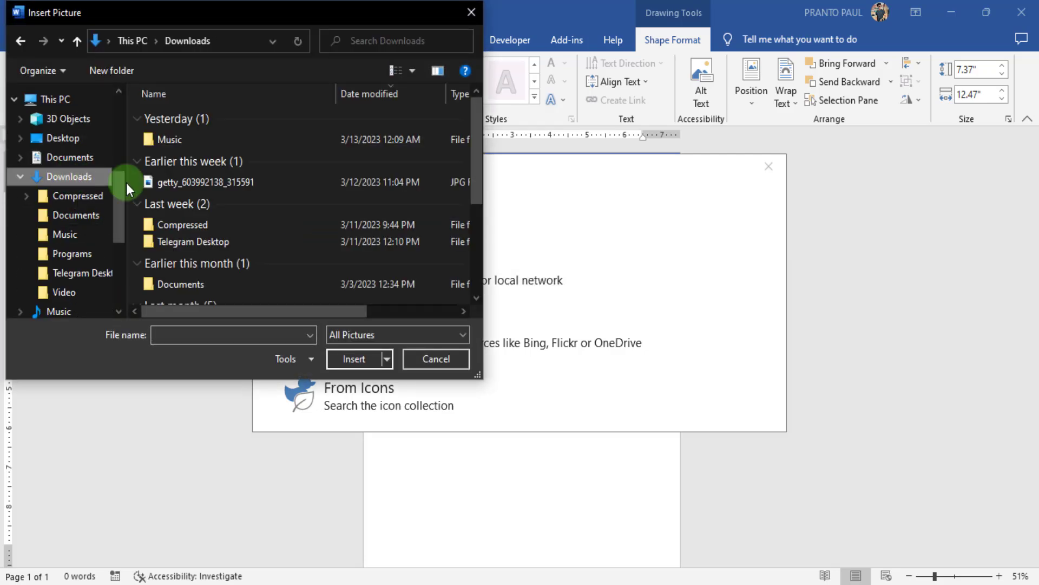
scroll(217, 201, "down", 1)
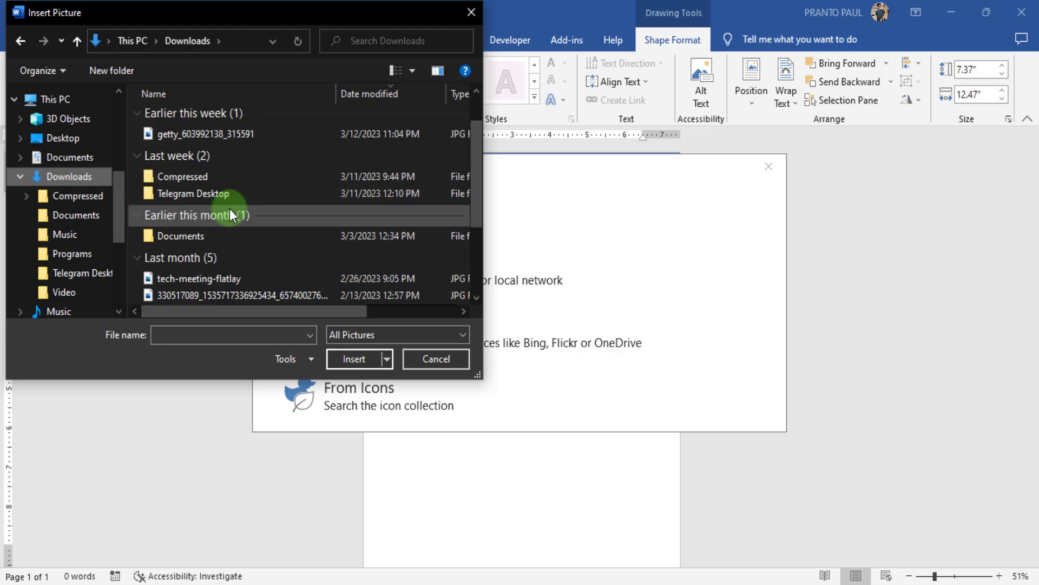
double_click(217, 280)
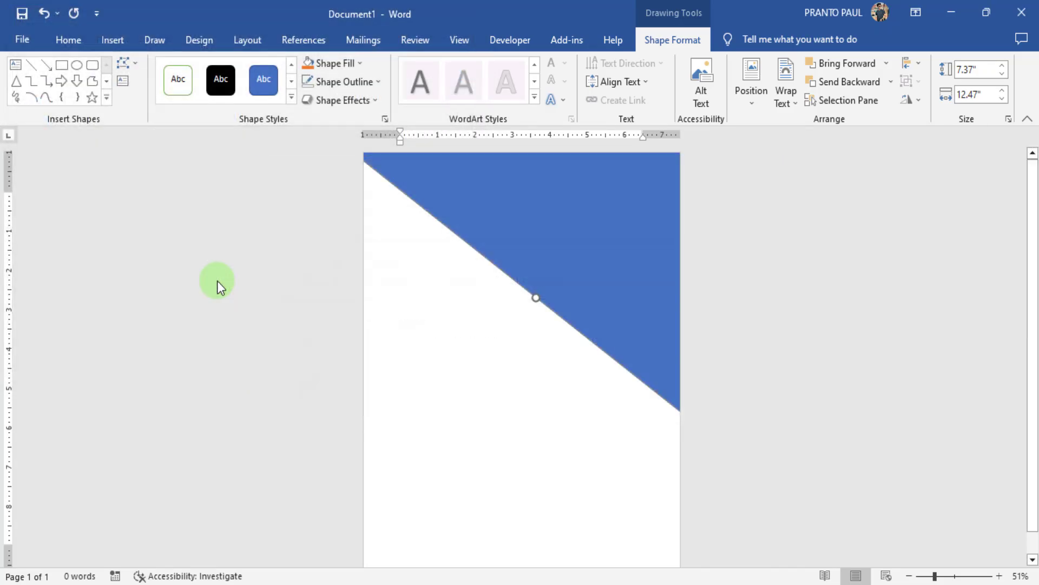
left_click_drag(592, 241, 595, 239)
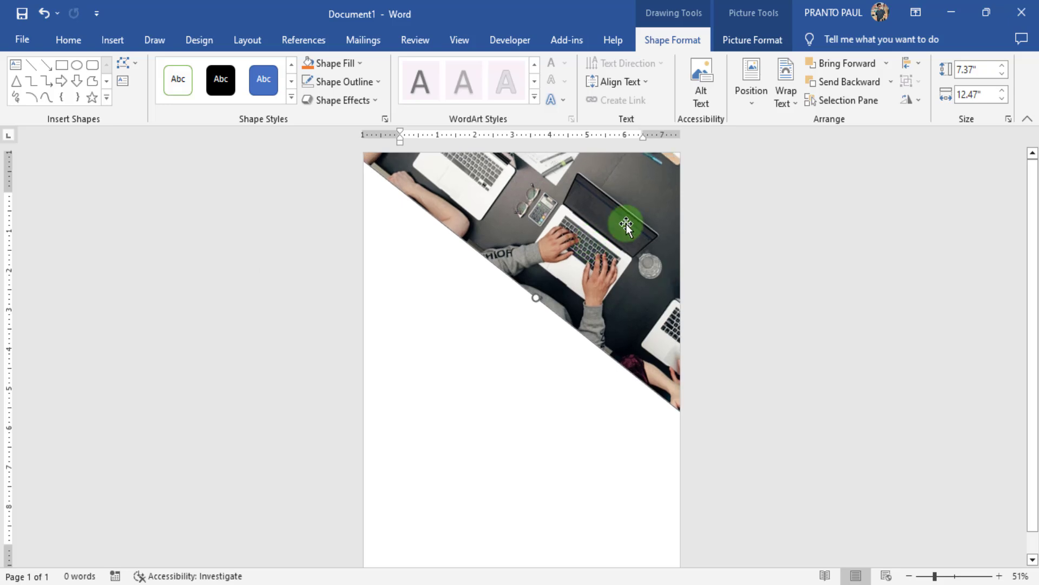
Step: Draw a second isosceles triangle about 6.24 inches high and 6.35 inches wide on the lower part of the page
left_click(114, 40)
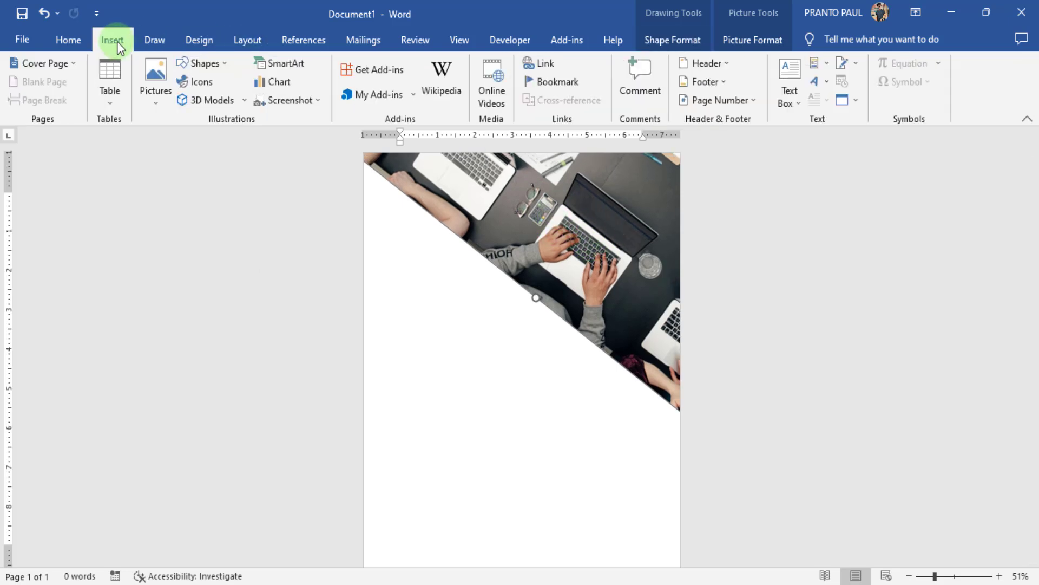
left_click(224, 64)
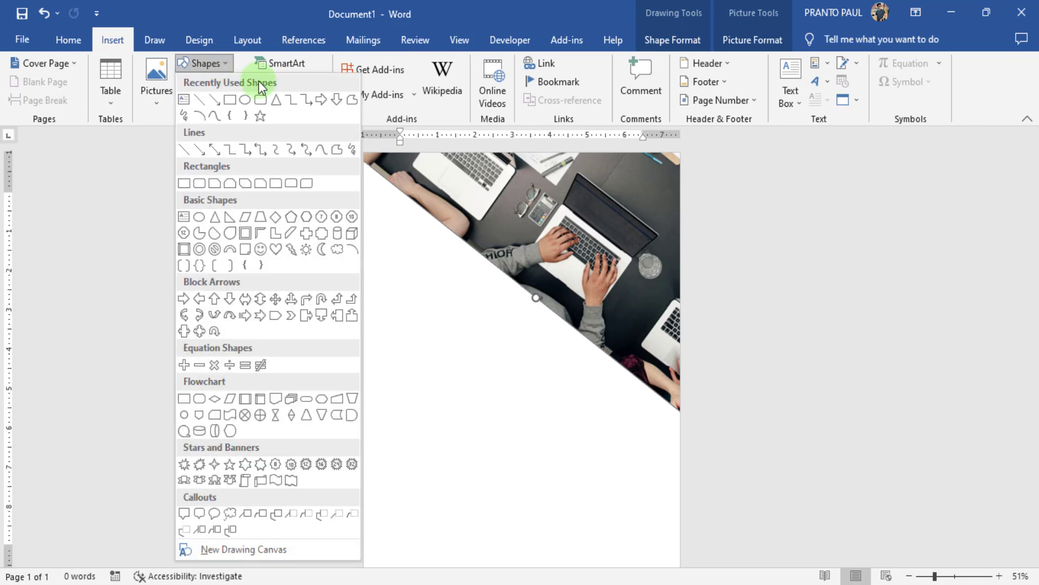
left_click(278, 104)
scroll(508, 287, "down", 1)
left_click_drag(384, 269, 621, 515)
Step: Rotate, move and stretch the second triangle to about 6.34 by 10.78 inches so it fills the page's lower-right corner, overlapping the first picture
left_click_drag(501, 235, 633, 450)
left_click_drag(596, 413, 608, 362)
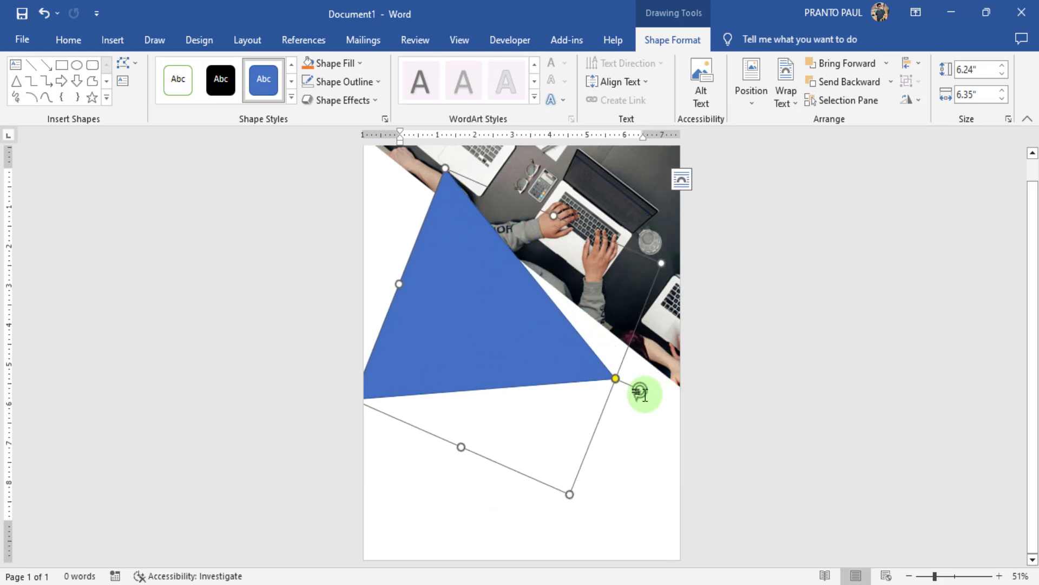
left_click_drag(643, 395, 627, 414)
left_click_drag(512, 322, 694, 472)
left_click_drag(529, 521, 473, 573)
left_click_drag(666, 274, 704, 236)
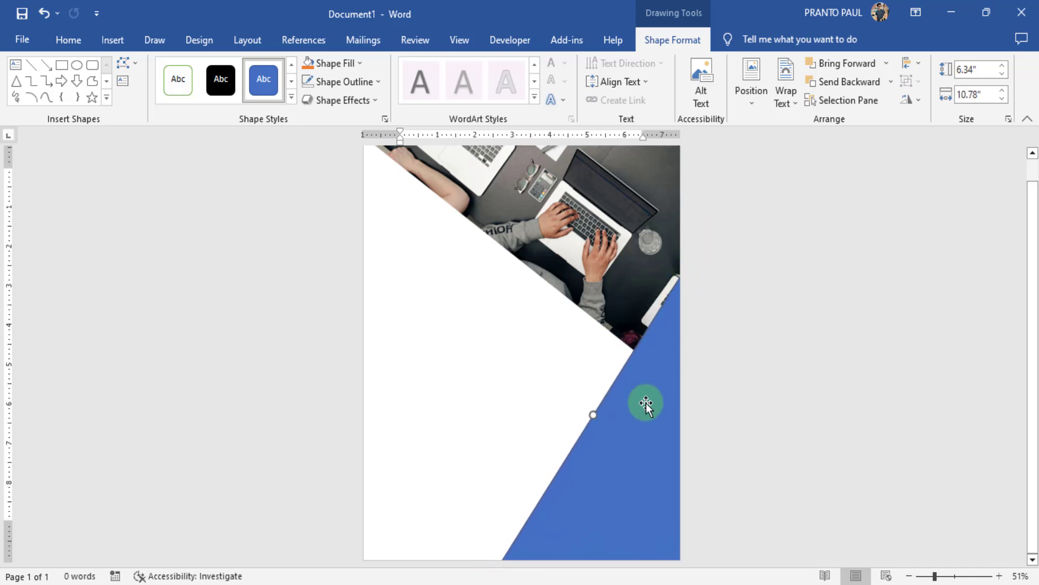
Step: Remove the second triangle's outline and fill it with the getty_603992138_315591 picture from the Downloads folder
left_click(350, 82)
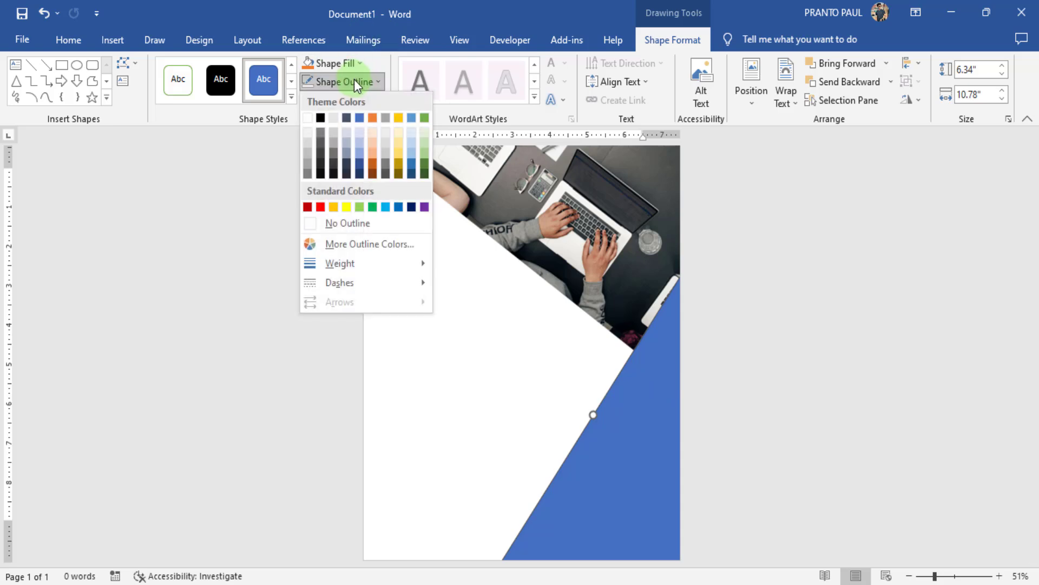
left_click(370, 222)
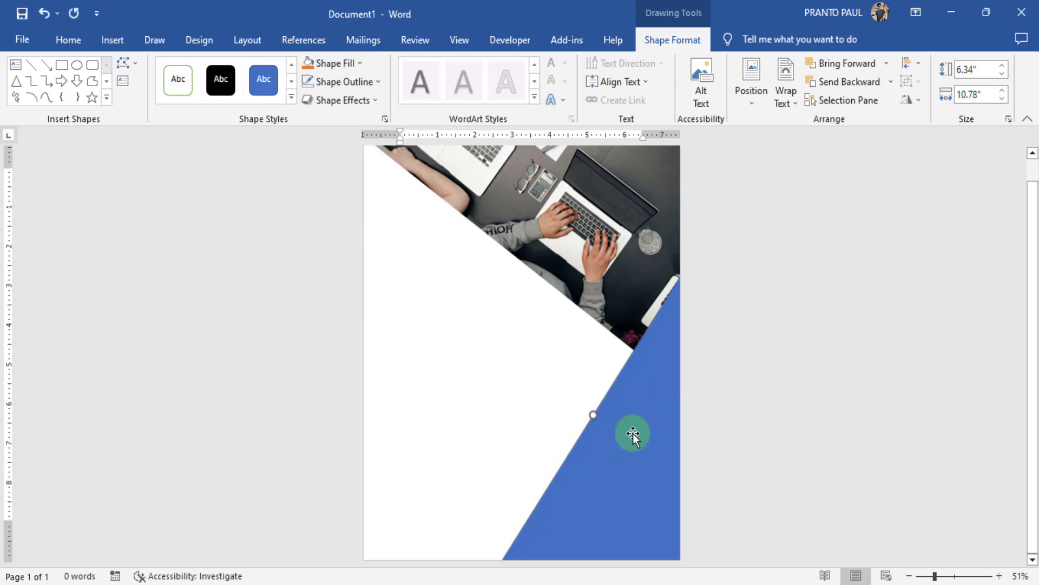
left_click(331, 62)
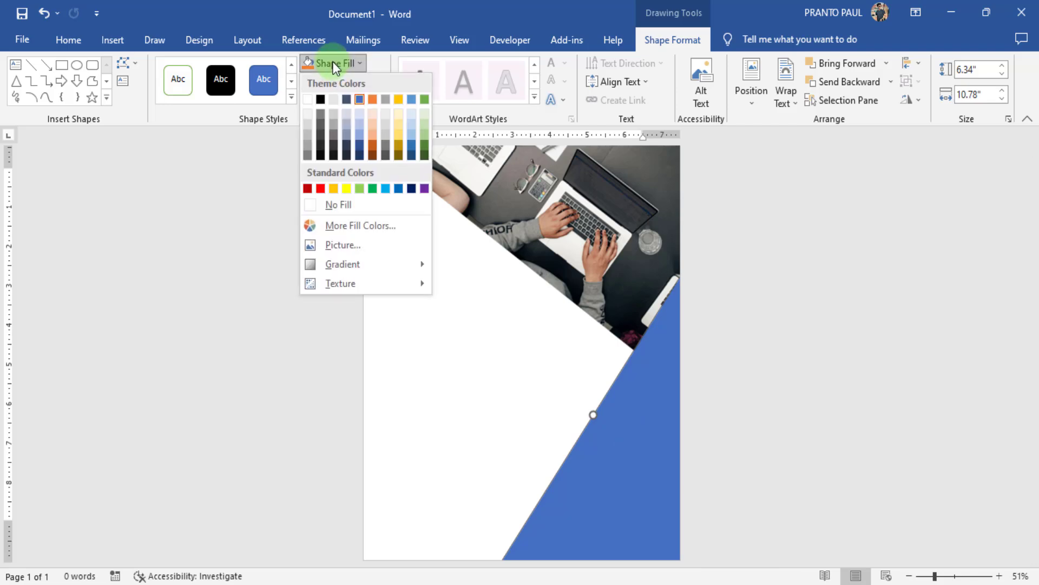
left_click(374, 245)
left_click(391, 283)
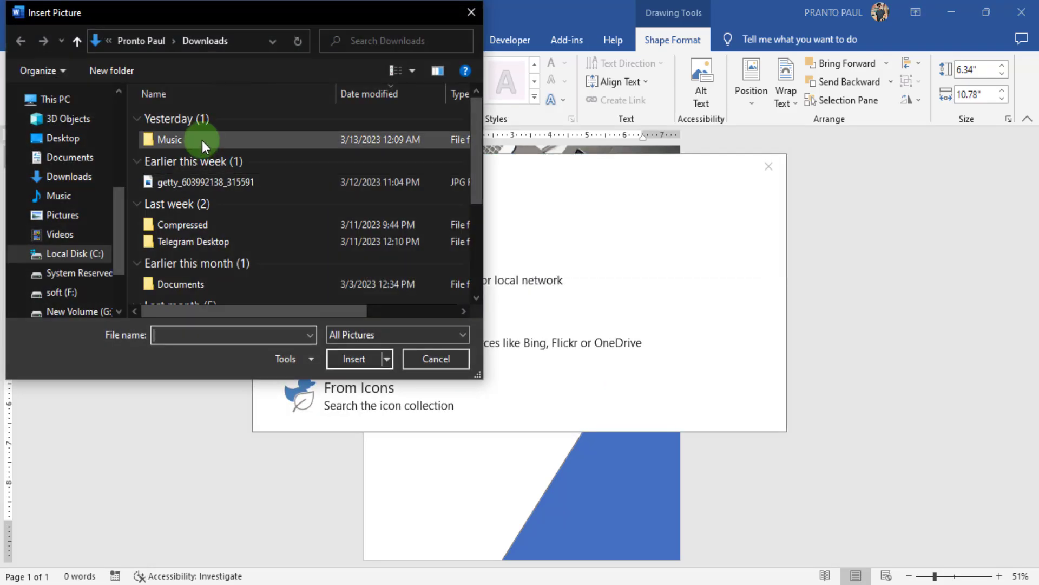
double_click(205, 184)
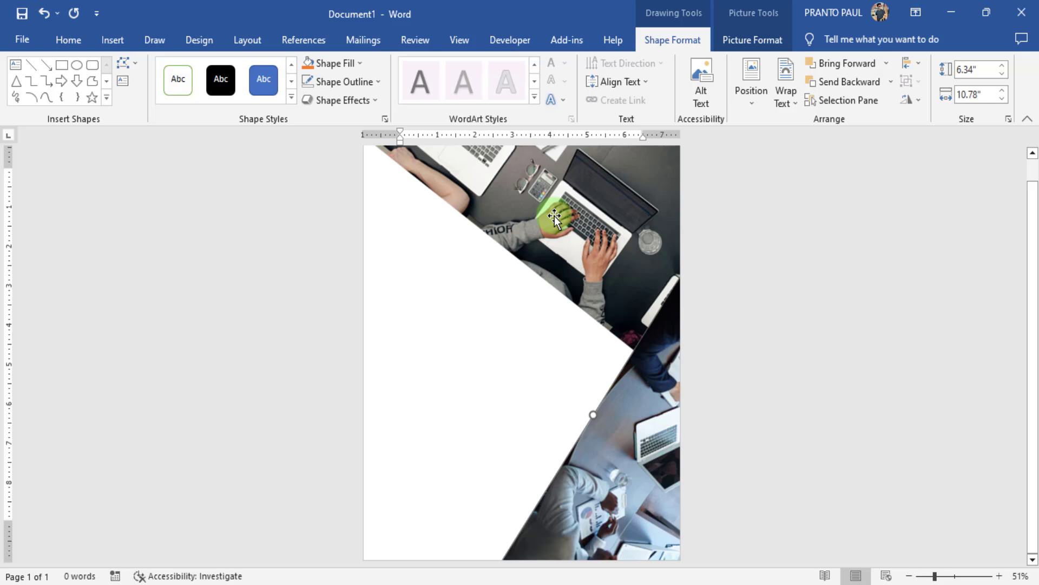
Step: Draw a horizontal line about 2.79 inches long in the page's white area, with the black line style and 4½ pt weight
left_click(36, 67)
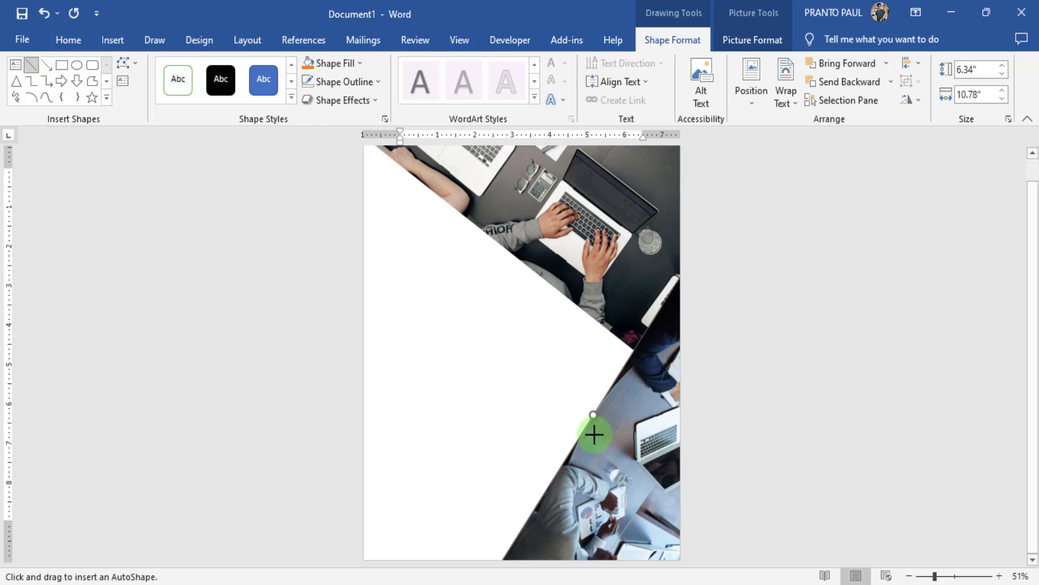
left_click_drag(378, 326, 483, 326)
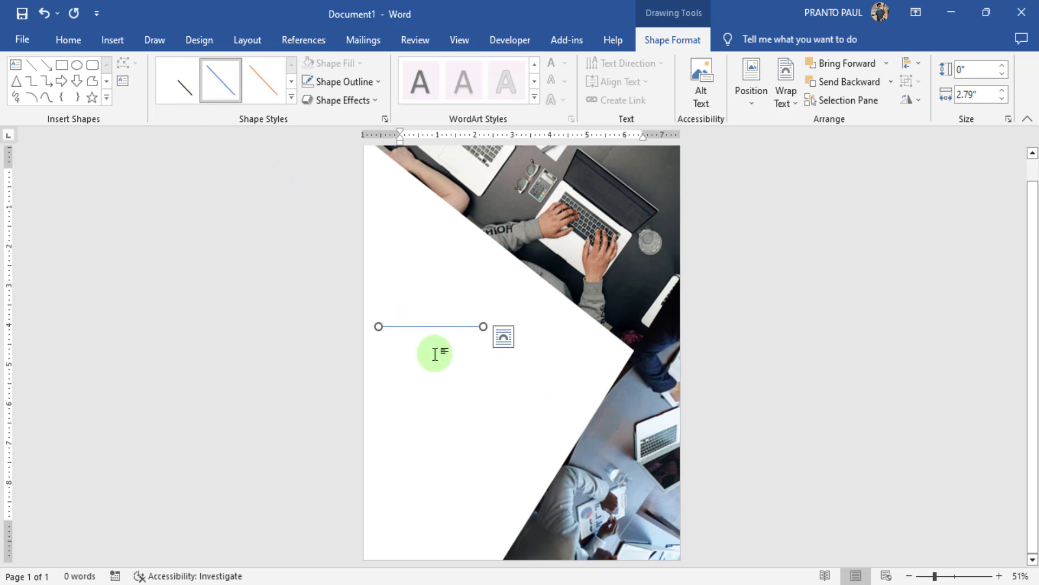
left_click(195, 91)
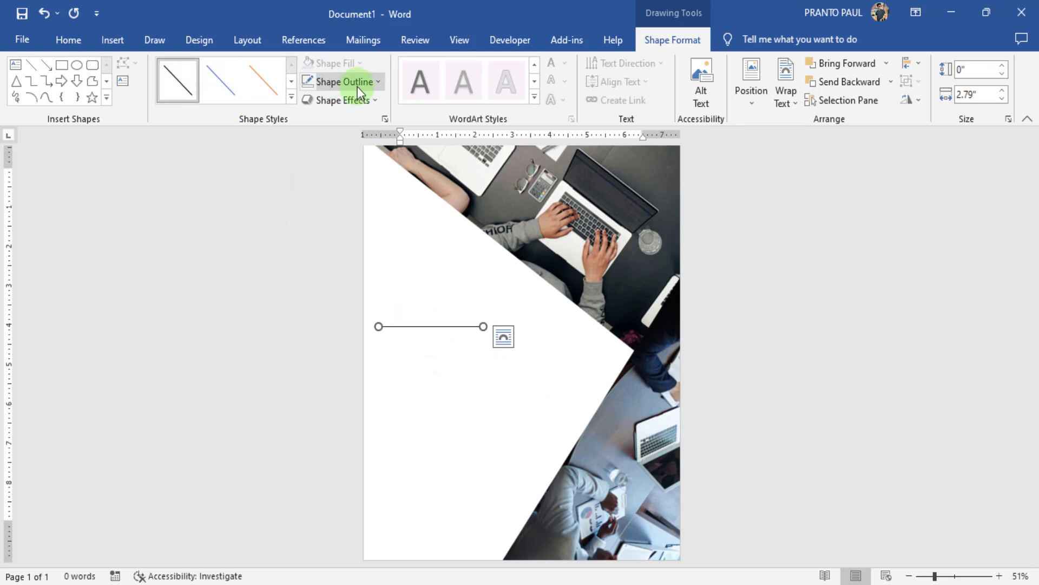
left_click(357, 85)
mouse_move(363, 263)
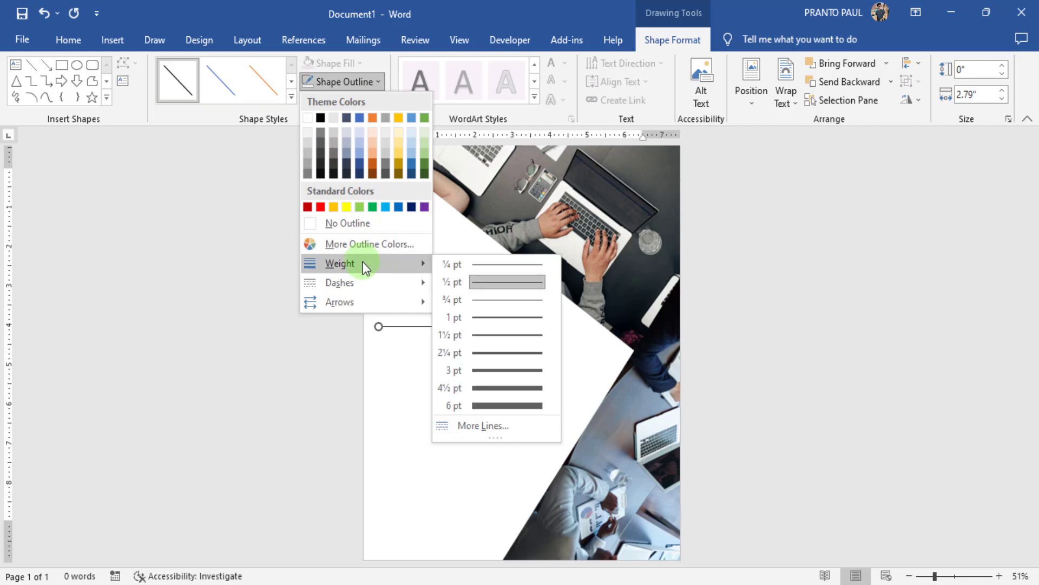
left_click(470, 389)
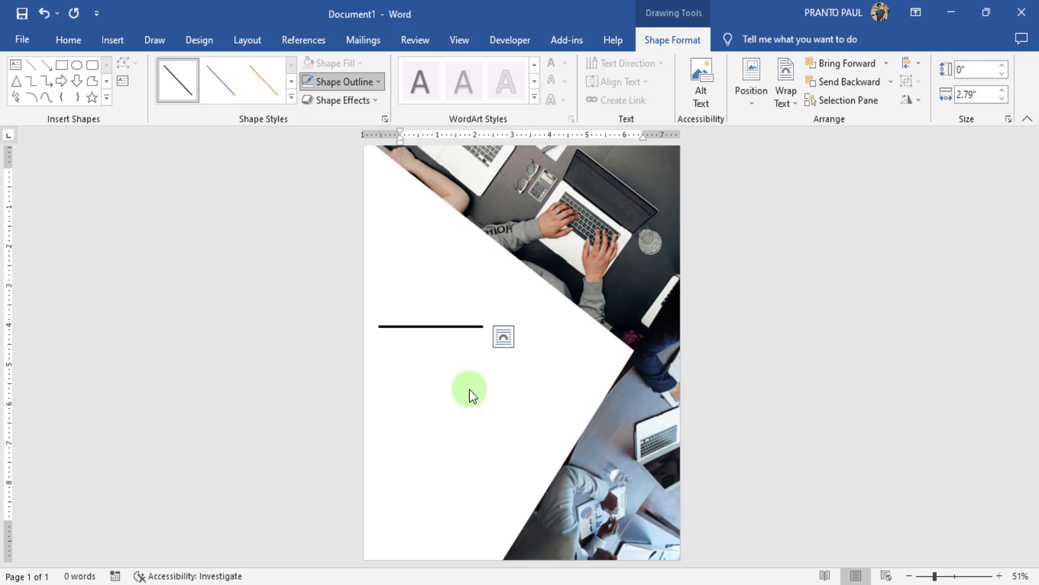
left_click(791, 99)
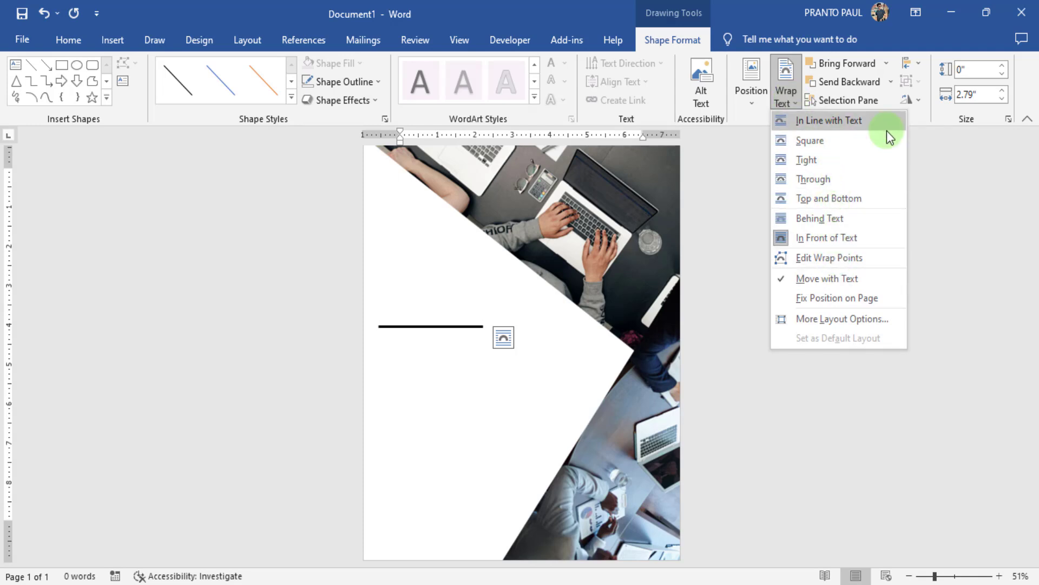
left_click(964, 184)
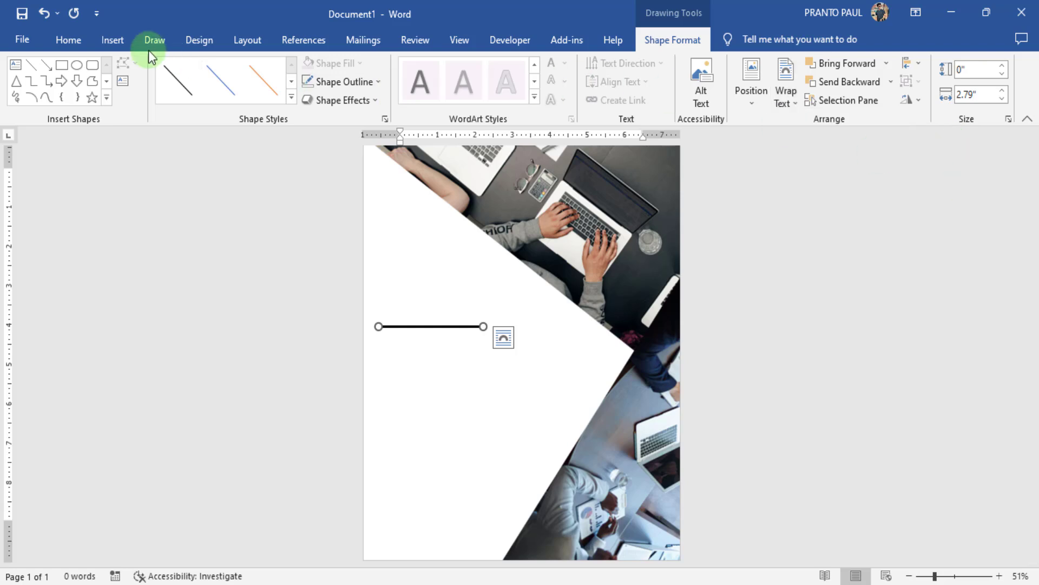
Step: Draw a text box about 0.57 inches high and 3.22 inches wide just below the black line
left_click(111, 40)
left_click(824, 85)
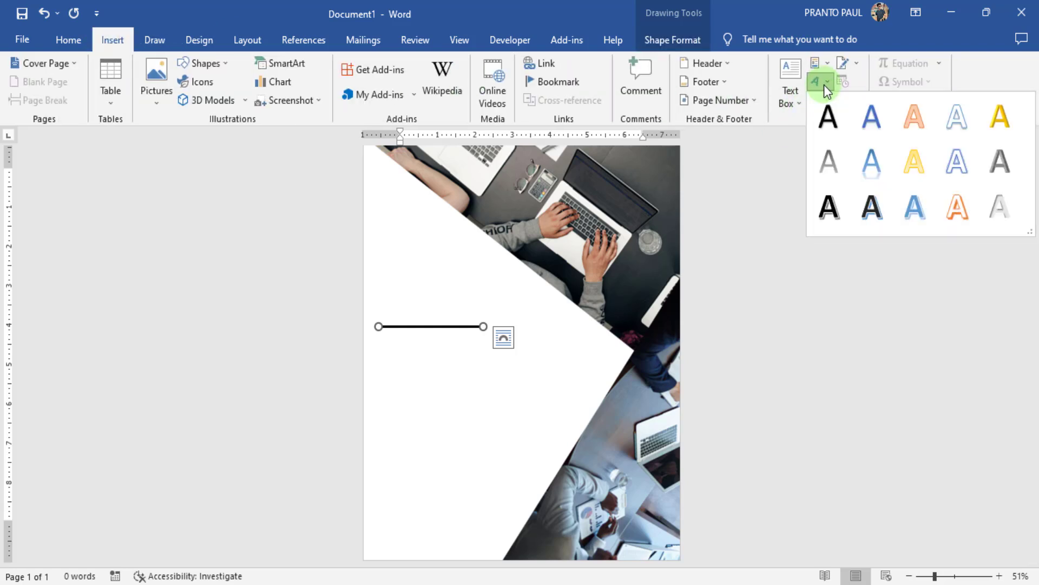
left_click(794, 91)
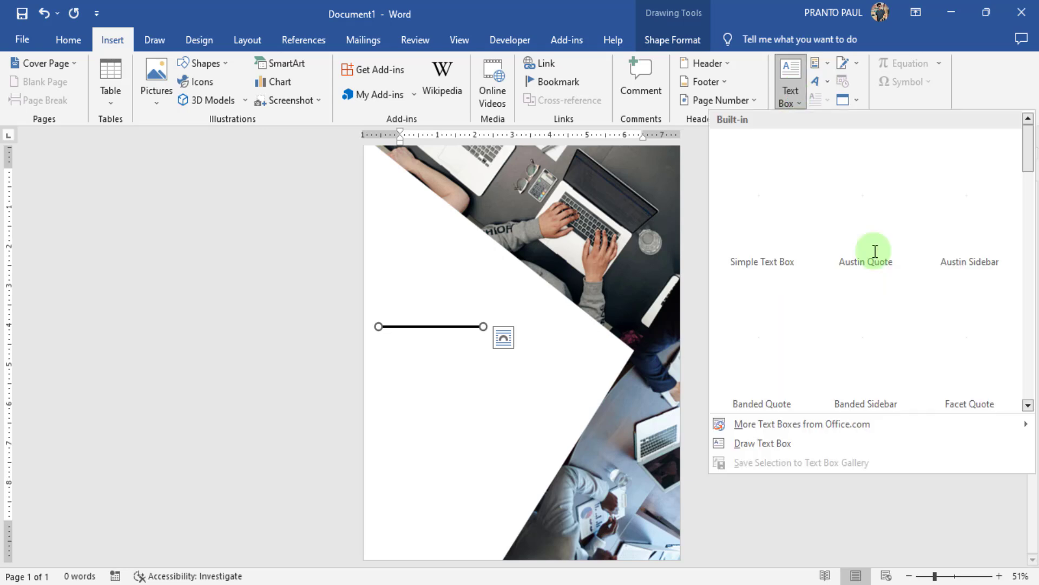
left_click(771, 448)
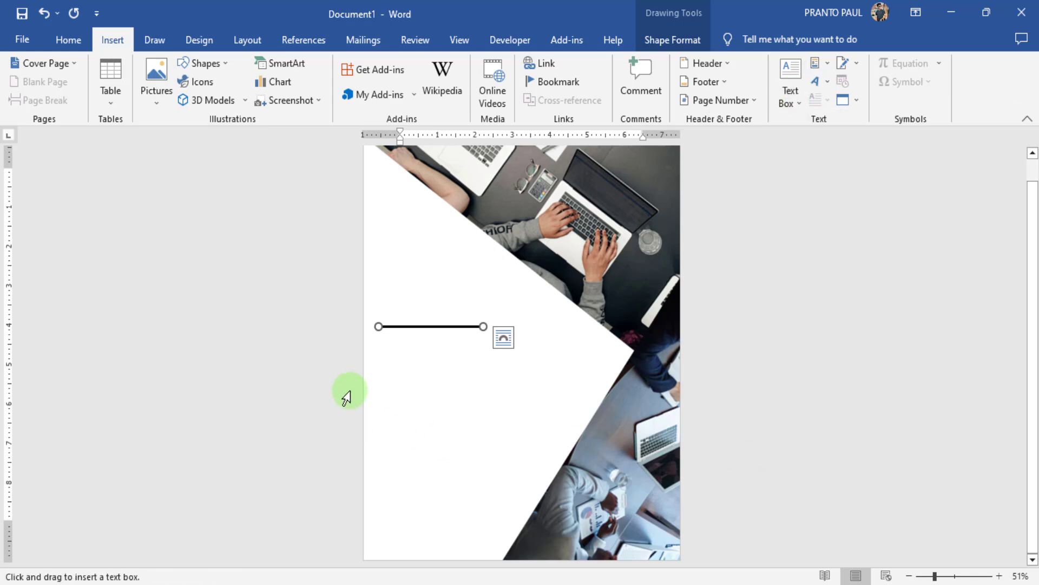
left_click_drag(378, 348, 505, 372)
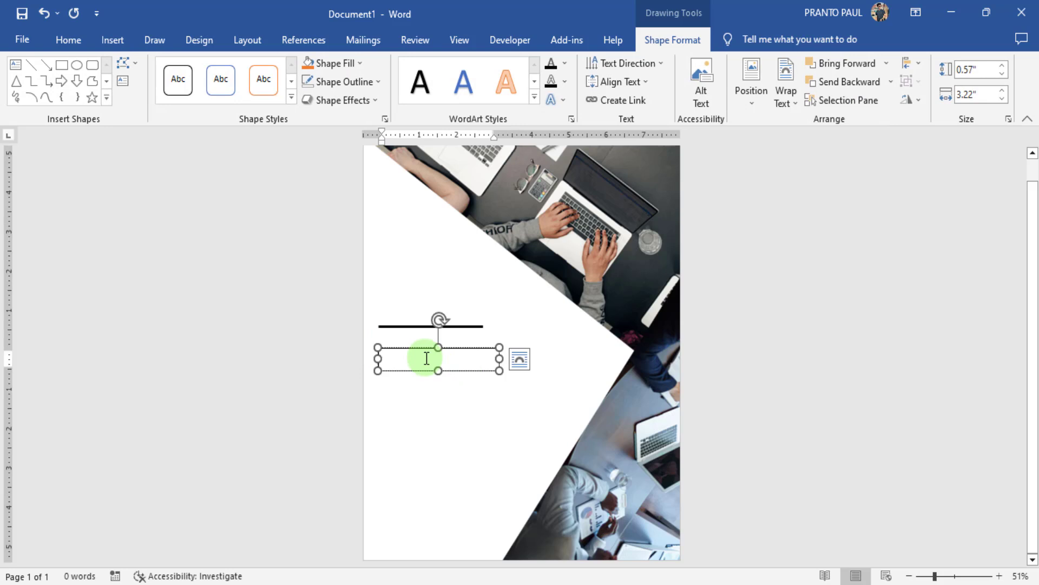
Step: Enter ABC COMPANY in capital letters as the text box's title
type("abc c")
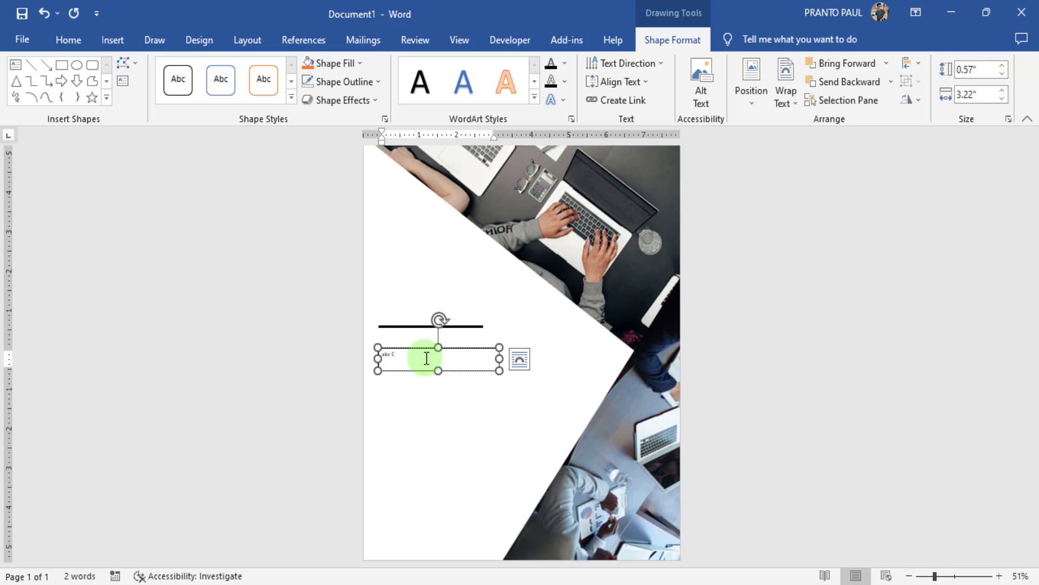
key("BackSpace")
key("BackSpace")
key("BackSpace")
type("ACH")
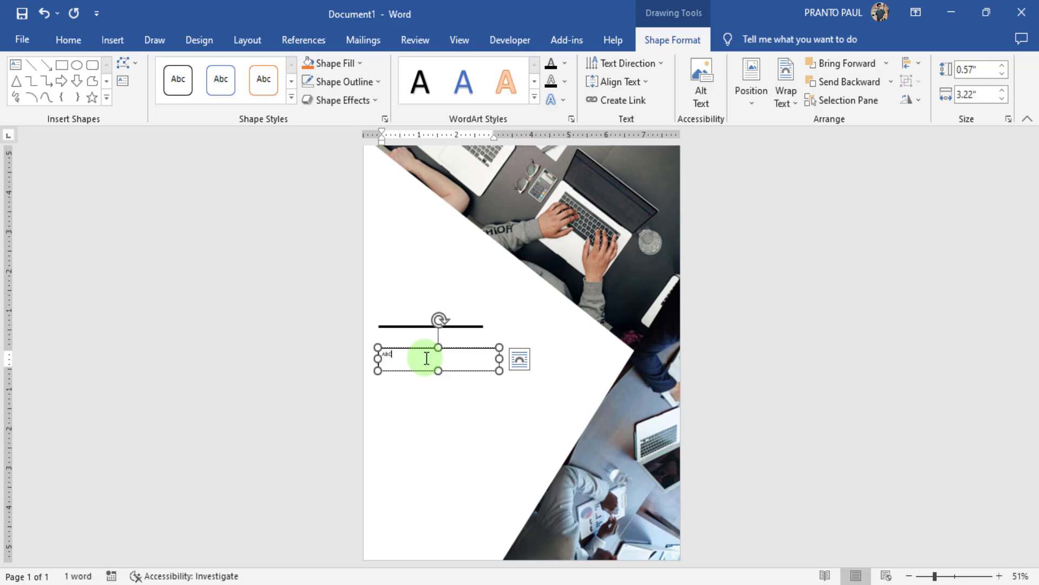
type(" COMPANY")
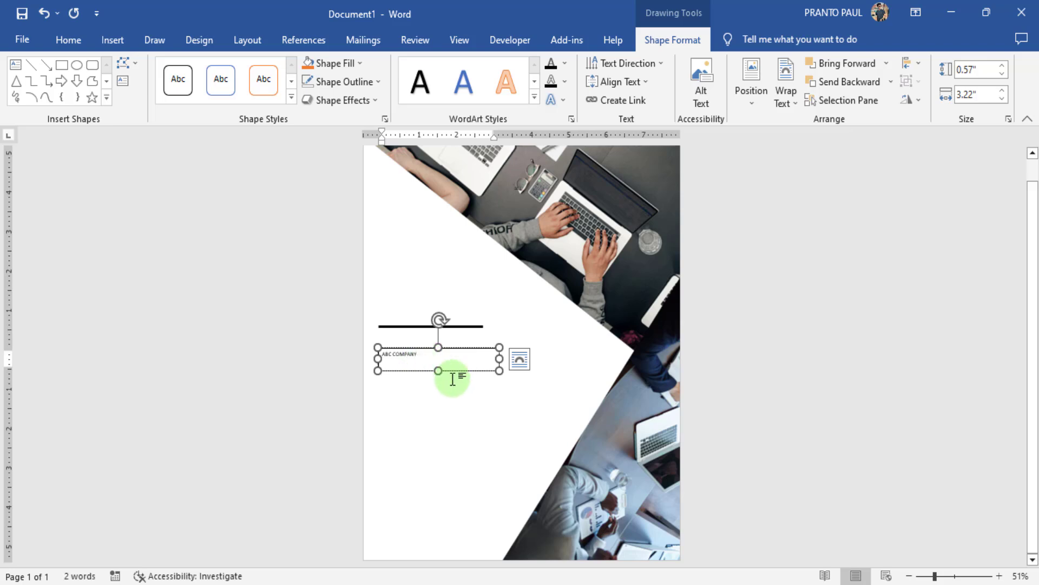
Step: Set the ABC COMPANY title to 28 pt bold
left_click_drag(426, 356, 350, 356)
left_click(74, 40)
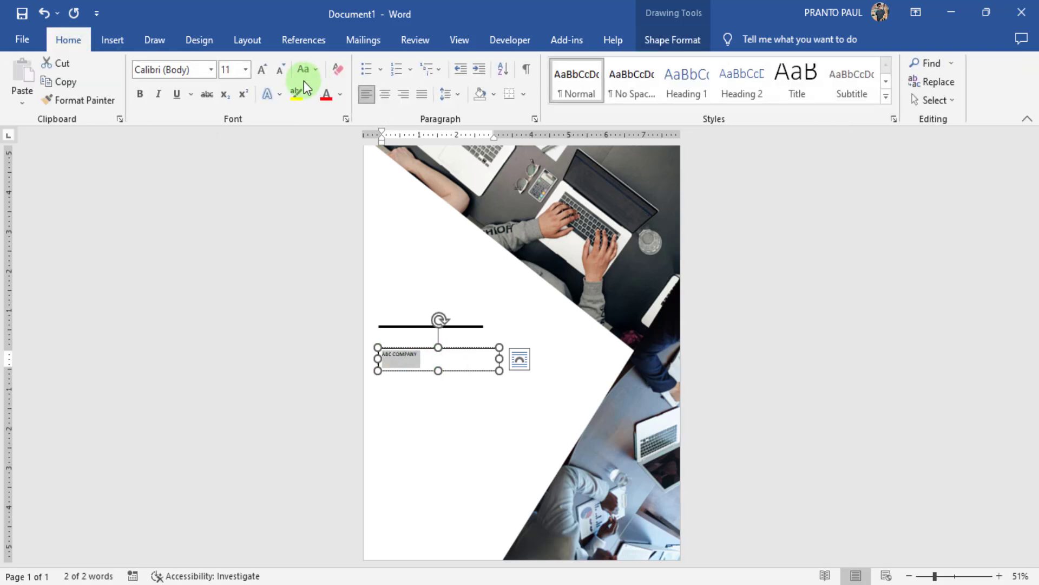
left_click(261, 69)
left_click(262, 70)
left_click(261, 69)
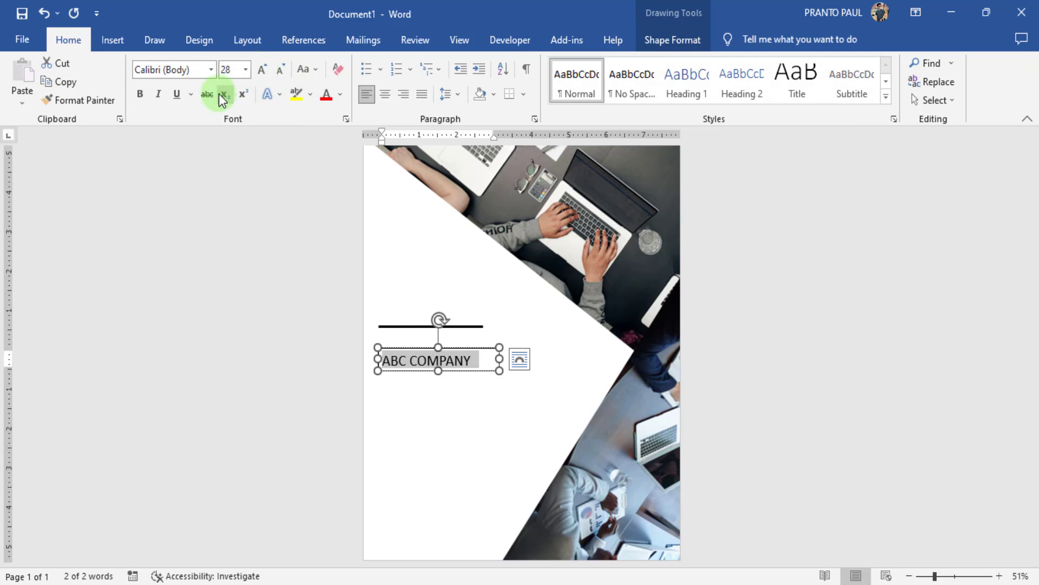
left_click(142, 95)
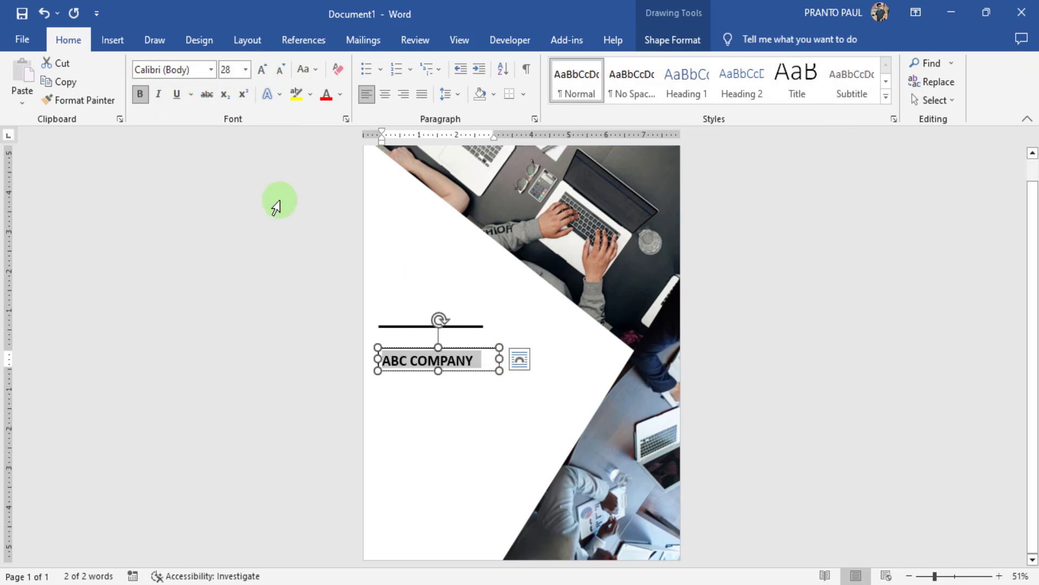
Step: Increase the title's font size to 90 pt and enlarge its text box to about 3.04 by 6.33 inches
left_click(261, 70)
left_click(262, 69)
left_click(261, 69)
left_click(261, 69)
left_click(261, 70)
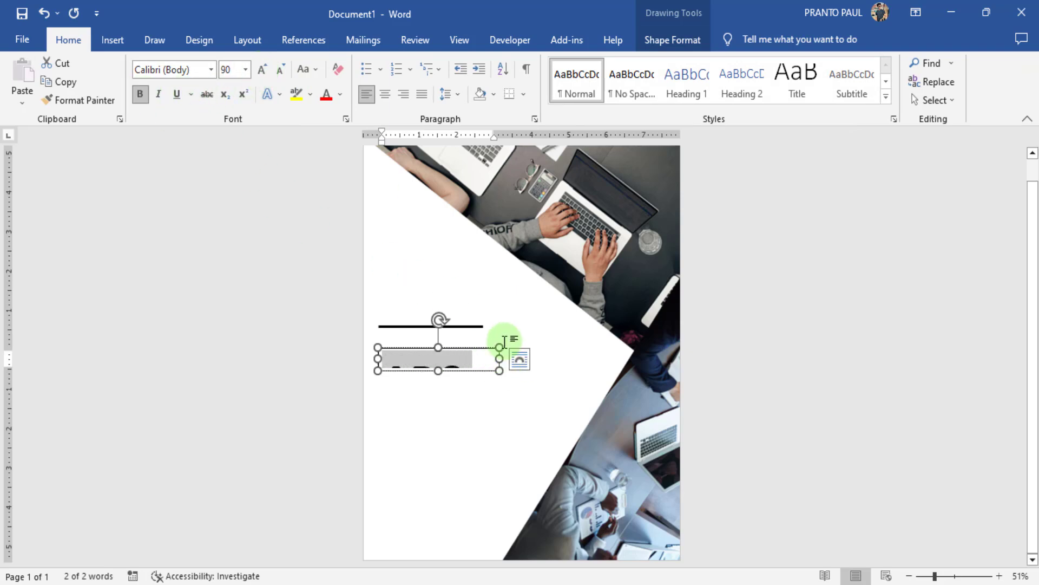
left_click_drag(499, 371, 348, 327)
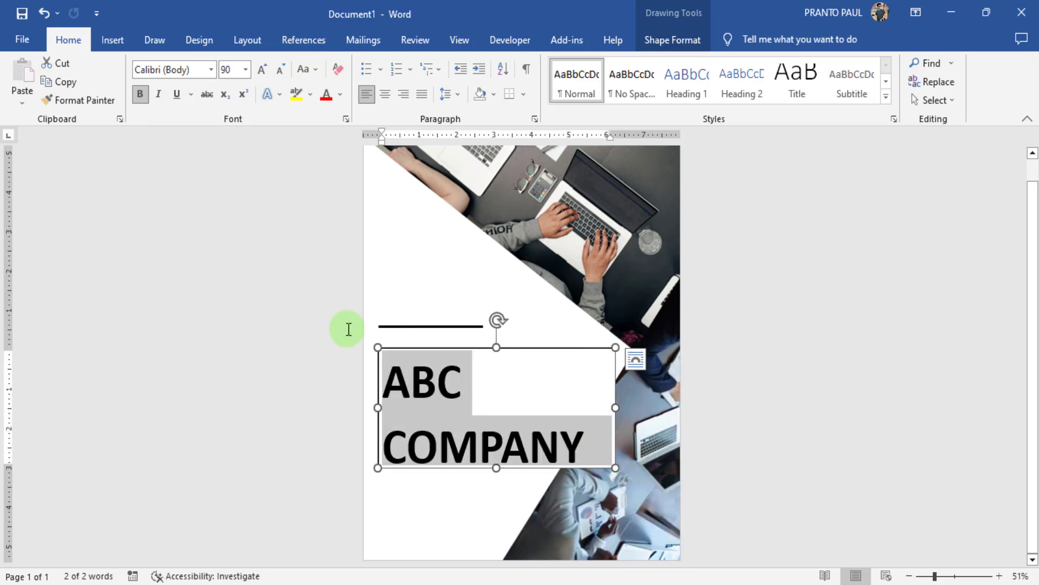
Step: Reduce the title's paragraph spacing and set its font size to 72 pt
left_click(458, 95)
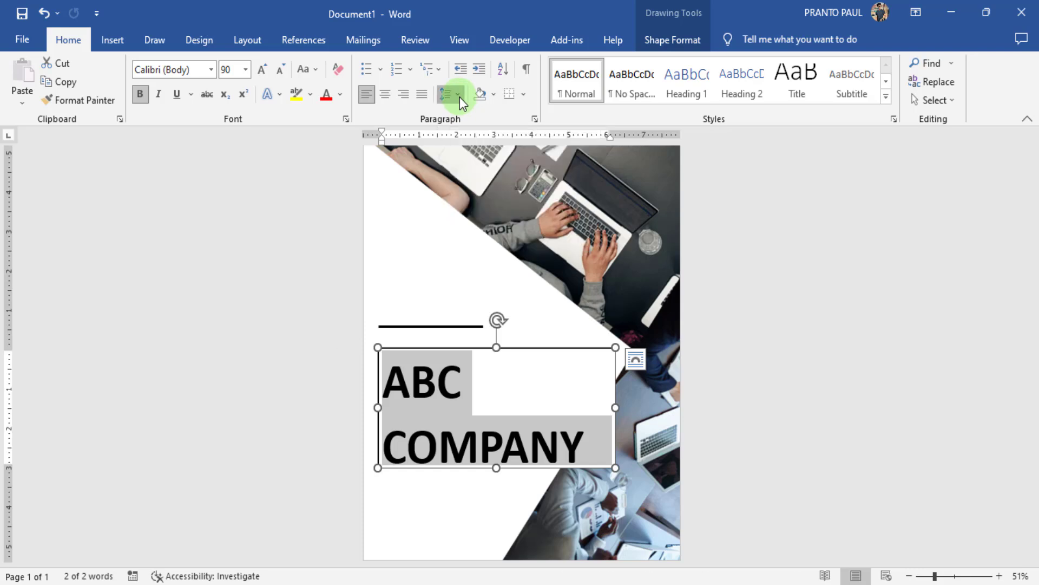
left_click(507, 269)
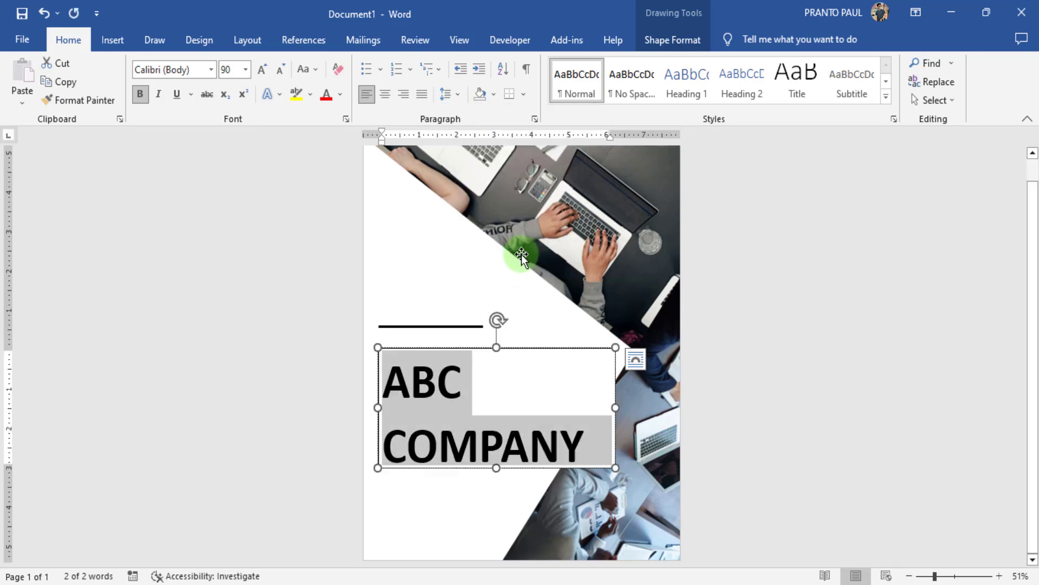
left_click(279, 69)
left_click(278, 69)
left_click(279, 69)
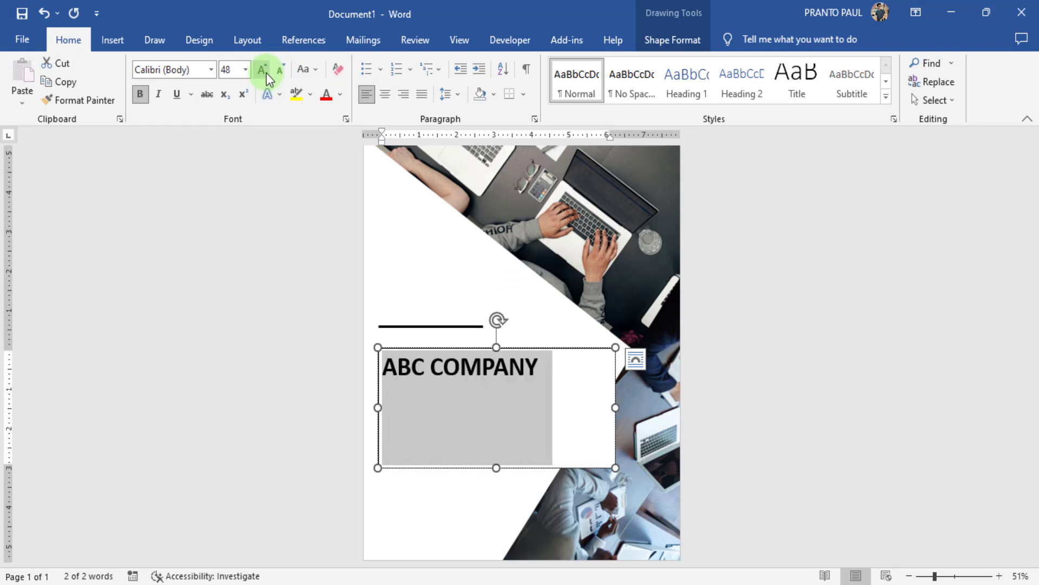
left_click(267, 72)
left_click(544, 478)
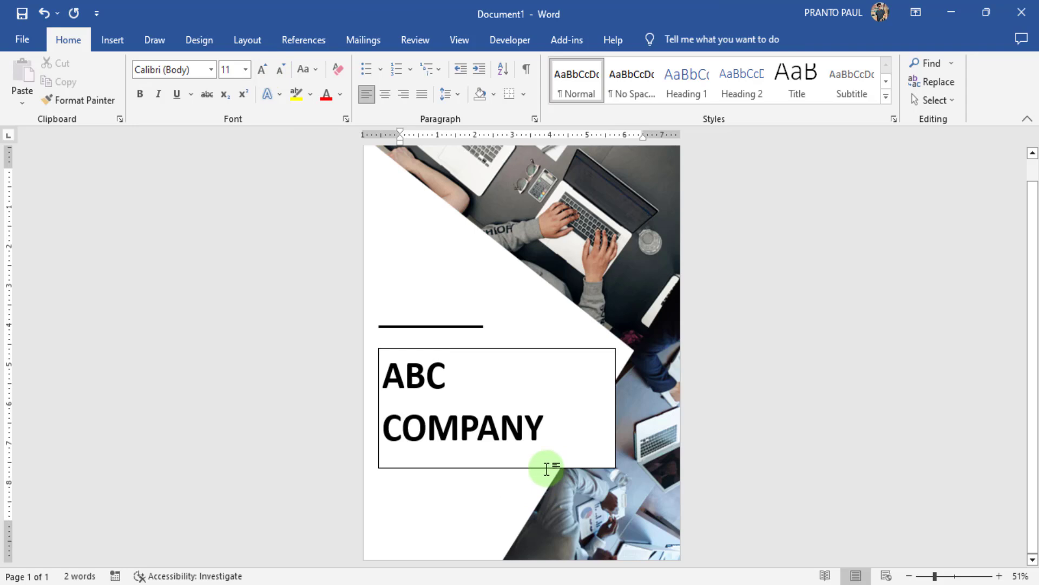
Step: Reduce the title to 28 pt and break it onto two lines, with ABC above COMPANY
left_click_drag(546, 424, 337, 327)
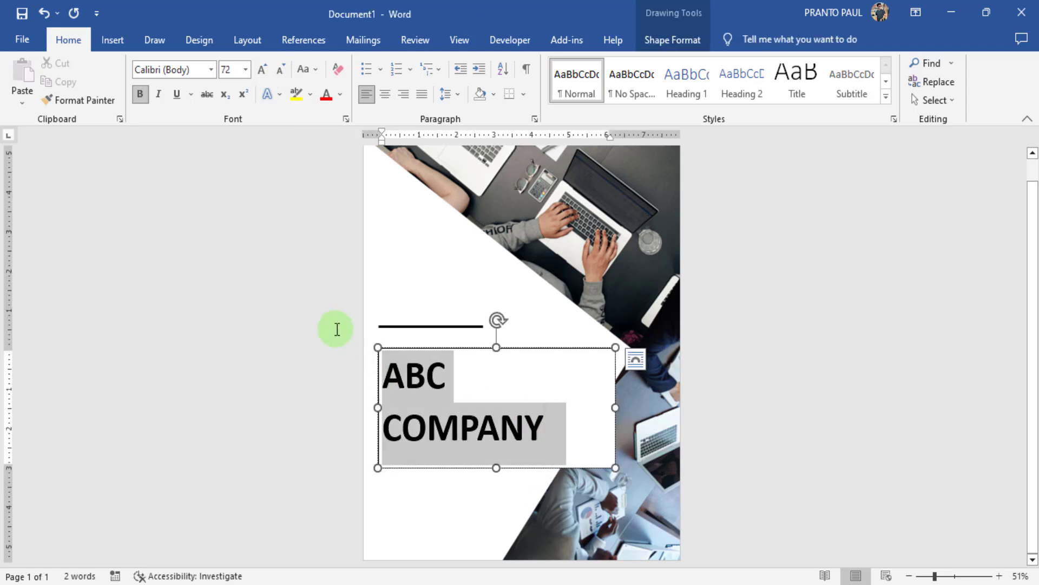
left_click(284, 75)
left_click(285, 75)
left_click(284, 74)
left_click(412, 360)
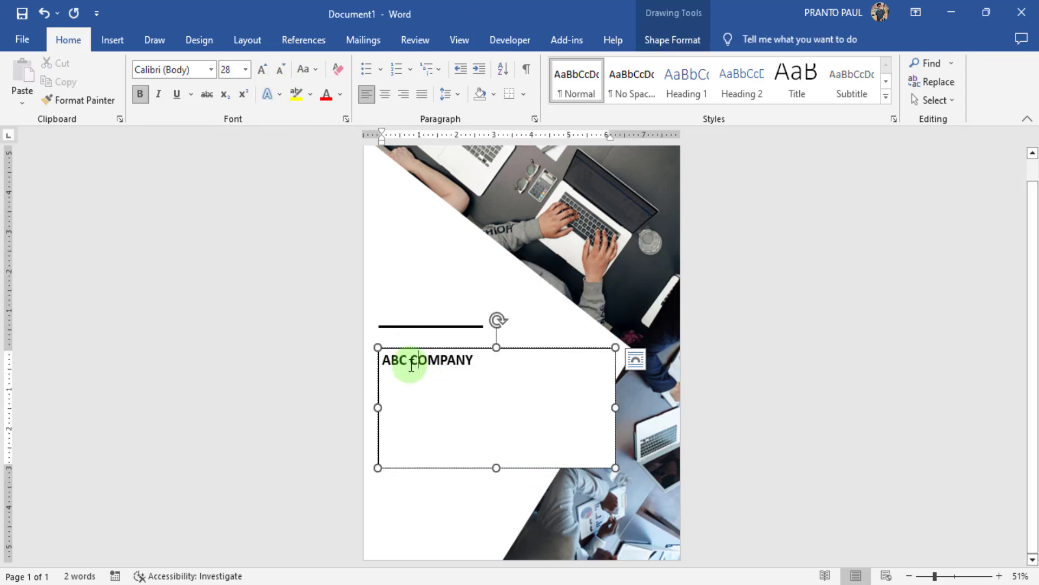
type("+")
key("Return")
key("BackSpace")
Step: Set both lines of the company title to 48 pt
left_click_drag(466, 389, 348, 352)
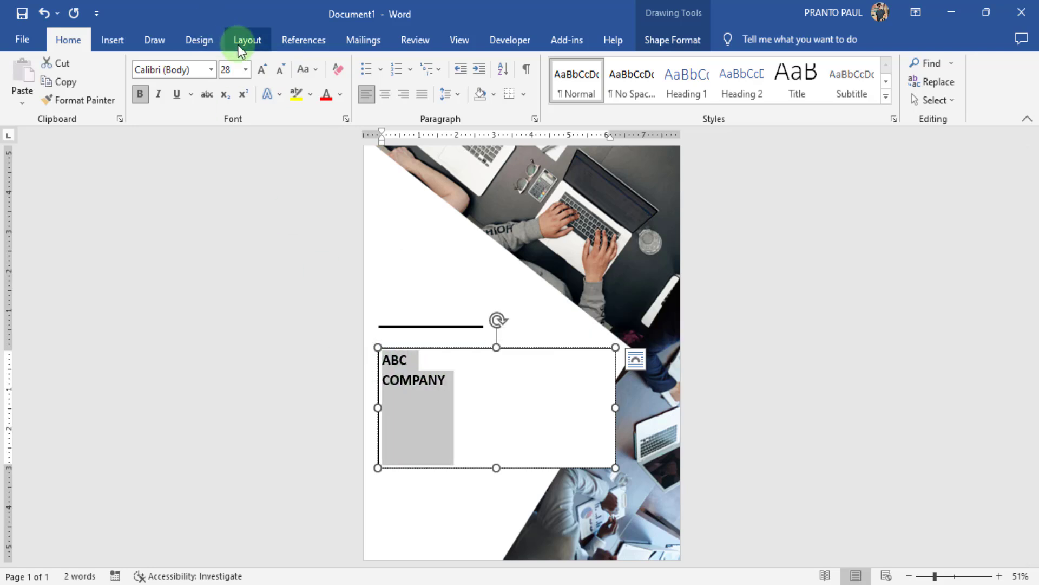
left_click(262, 69)
left_click(262, 69)
Step: Remove the title text box's outline and fill
left_click(596, 351)
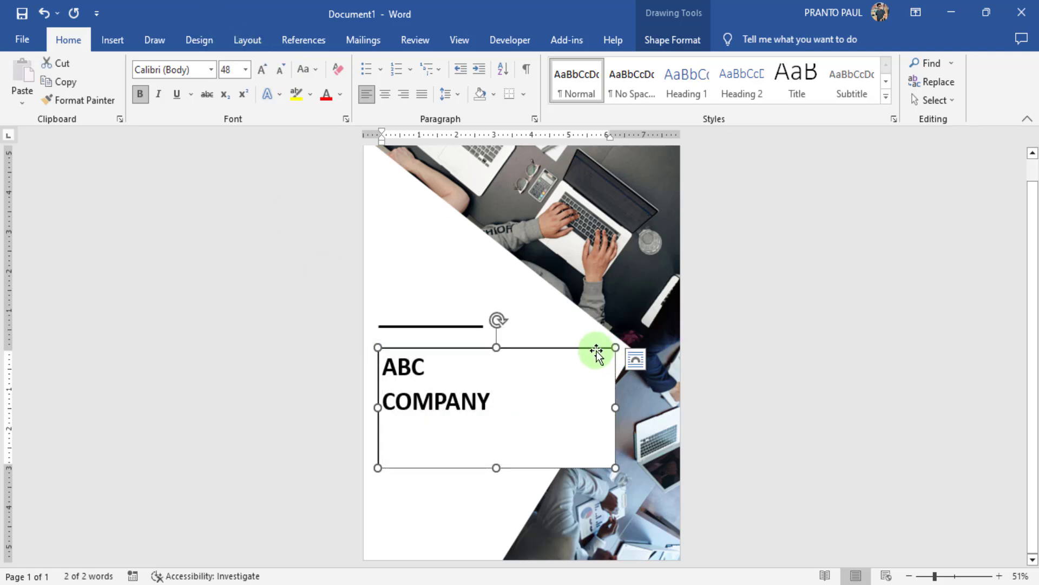
left_click(670, 36)
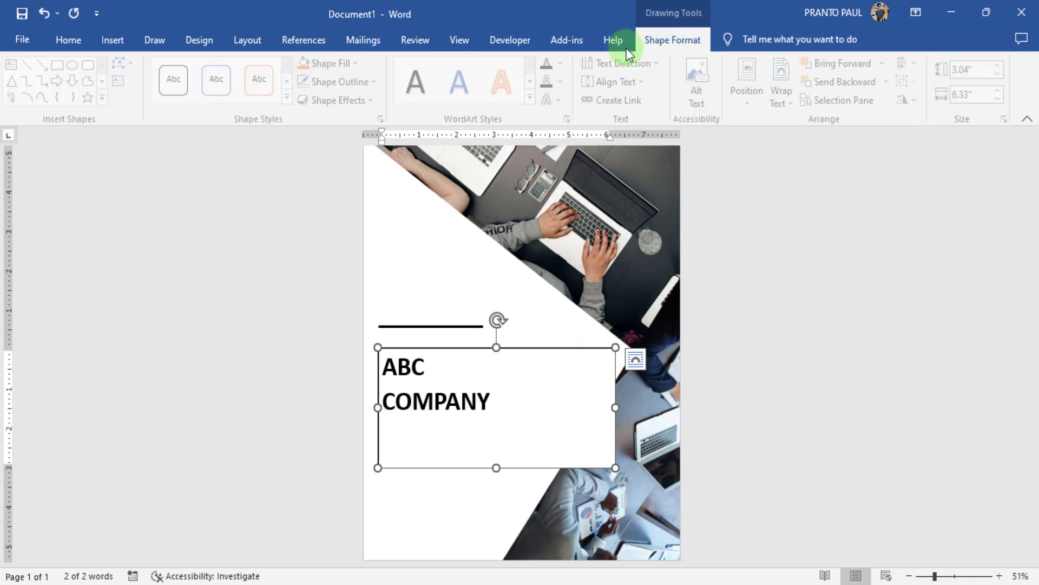
left_click(368, 83)
left_click(349, 225)
left_click(336, 62)
left_click(341, 204)
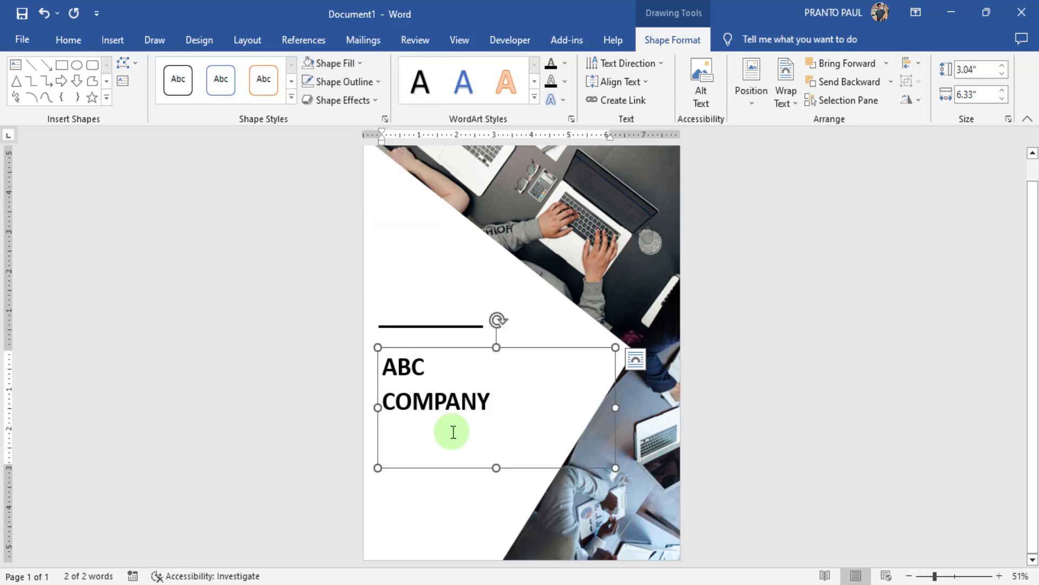
Step: Shrink the title text box to about 1.85 by 4.43 inches, without fill, and move it directly beneath the black line
left_click_drag(587, 447, 518, 405)
left_click(340, 64)
left_click(344, 204)
left_click(490, 394)
Step: Colour the ABC COMPANY title with the standard dark blue
left_click_drag(492, 388, 343, 335)
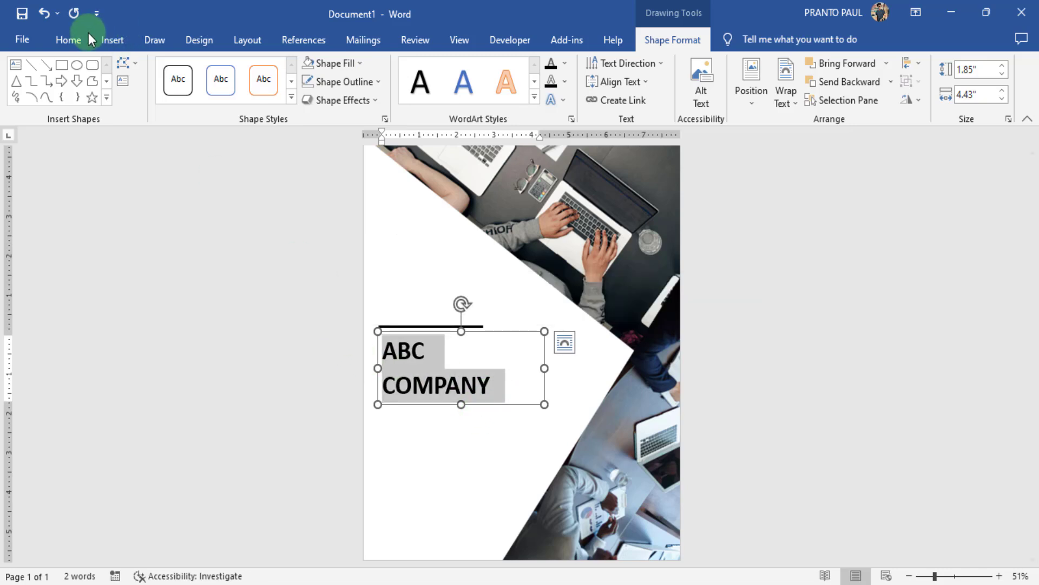
left_click(68, 40)
left_click(340, 95)
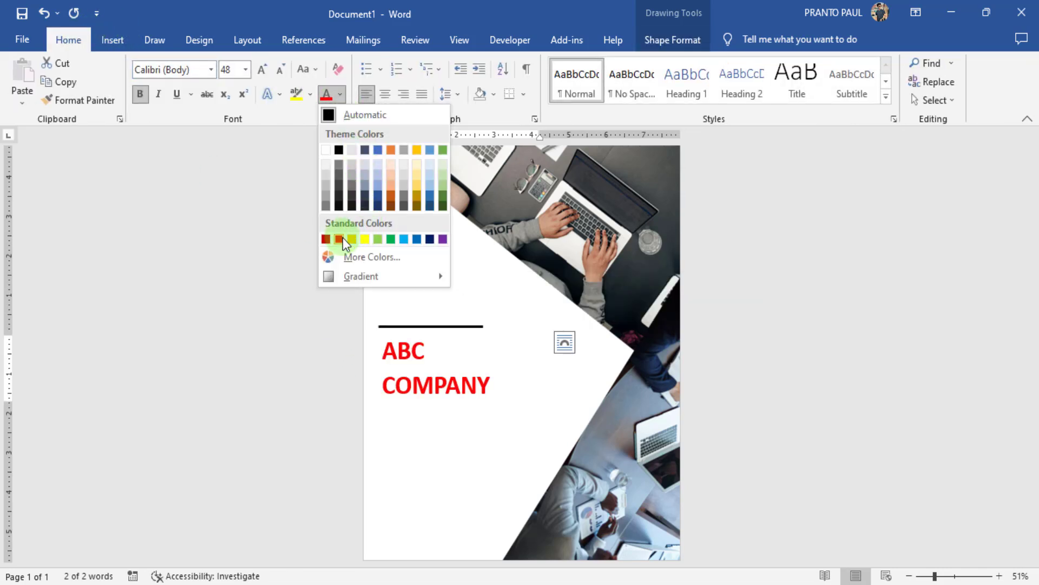
left_click(430, 238)
left_click(499, 393)
left_click(517, 422)
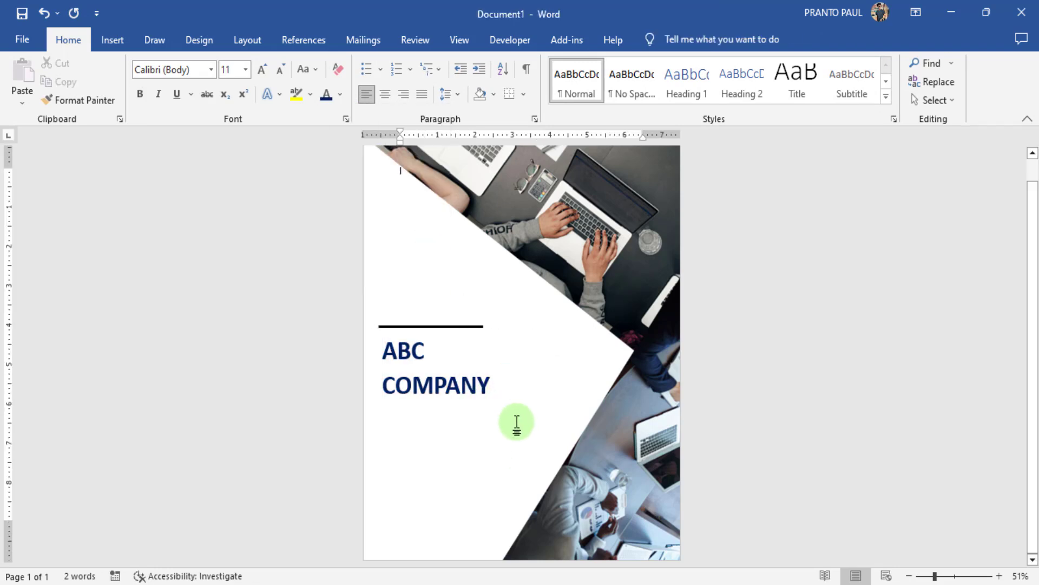
Step: Duplicate the black line and place the copy below the company title
left_click(470, 327)
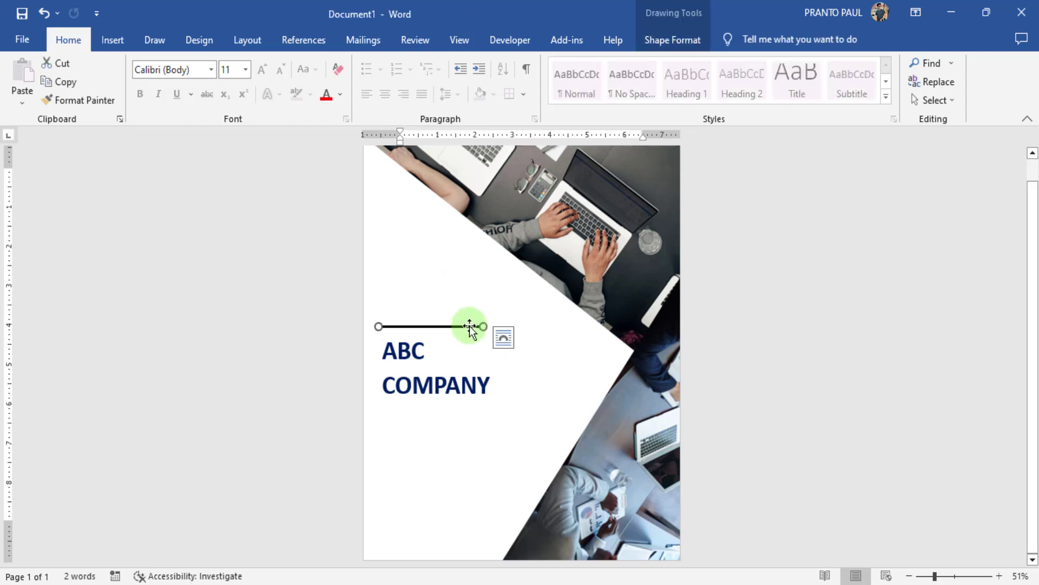
key("ctrl+c")
key("ctrl+v")
Step: Reduce the font size of the two-line company title so it is narrower than the black lines
left_click_drag(467, 334, 336, 332)
left_click(487, 383)
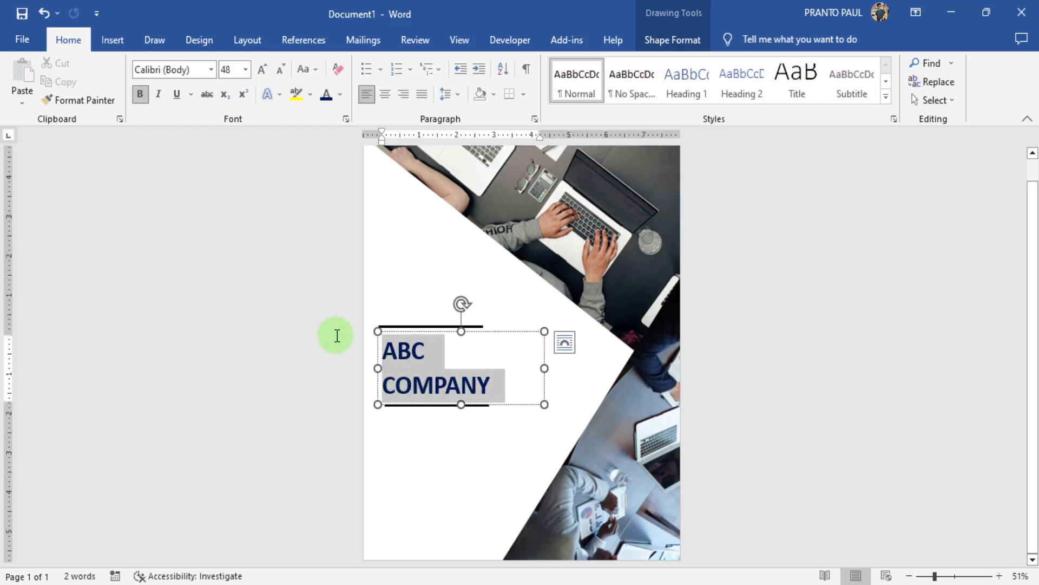
left_click(282, 69)
left_click(283, 70)
left_click(283, 69)
Step: Move the lower black line up close beneath COMPANY, roughly aligned with the upper line
left_click(479, 402)
double_click(481, 405)
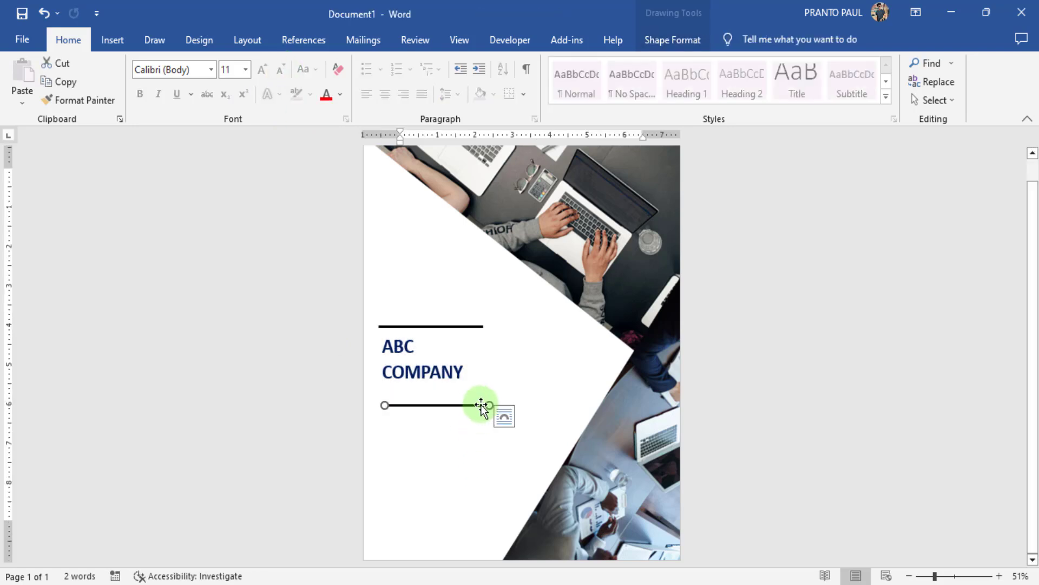
left_click_drag(478, 403, 477, 393)
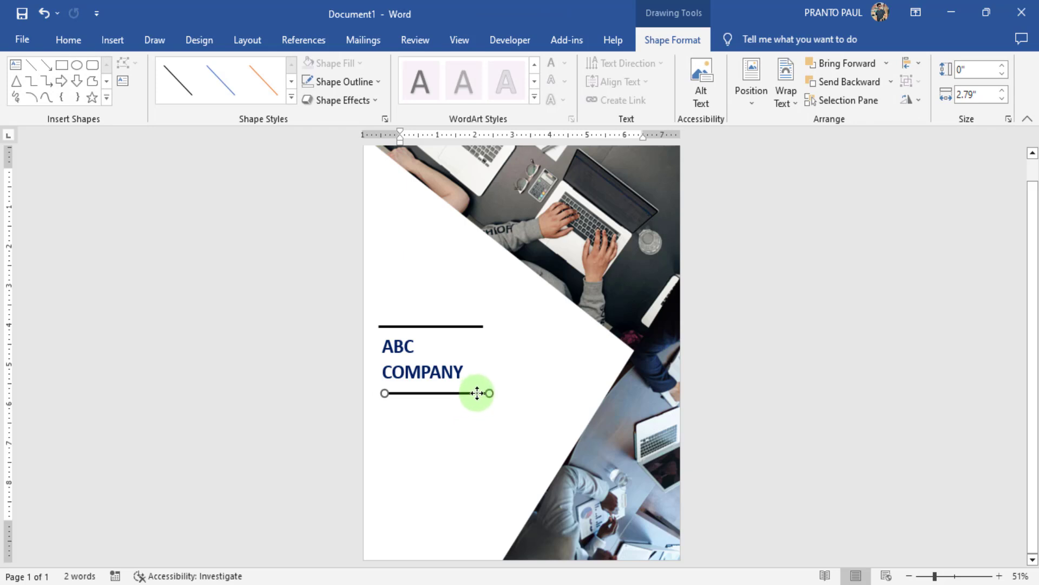
left_click(476, 428)
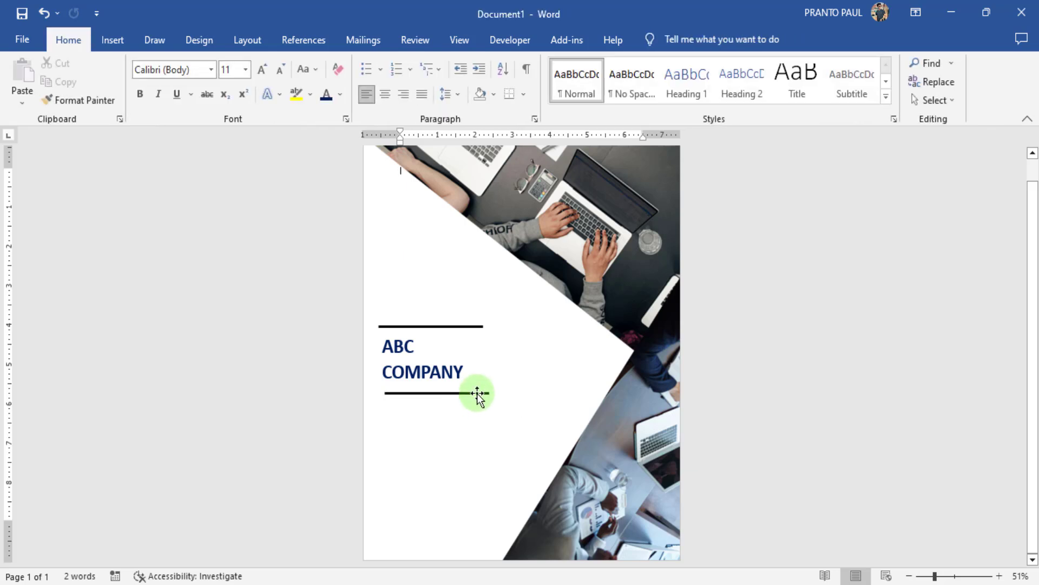
left_click_drag(476, 396, 473, 392)
left_click(475, 424)
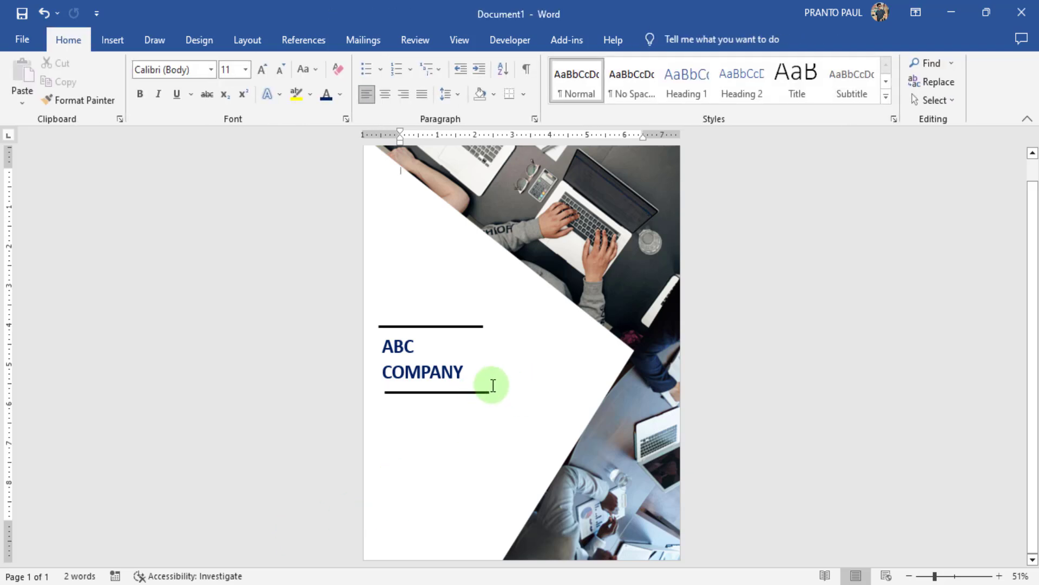
left_click_drag(482, 392, 487, 391)
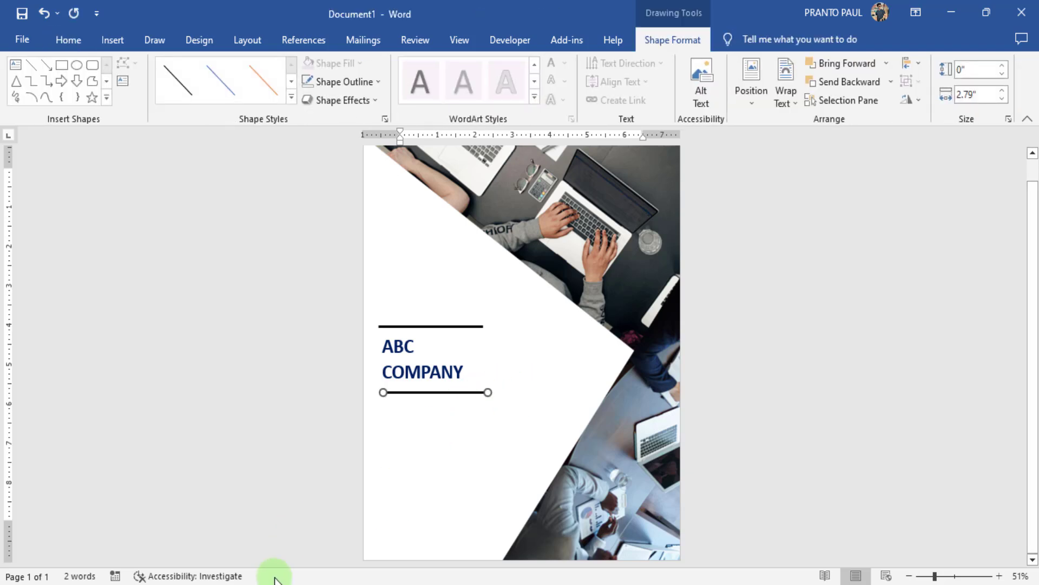
Step: Switch to the Doc1 document and copy the text box with the quotes below the xyz Company title
left_click(193, 551)
left_click(506, 433)
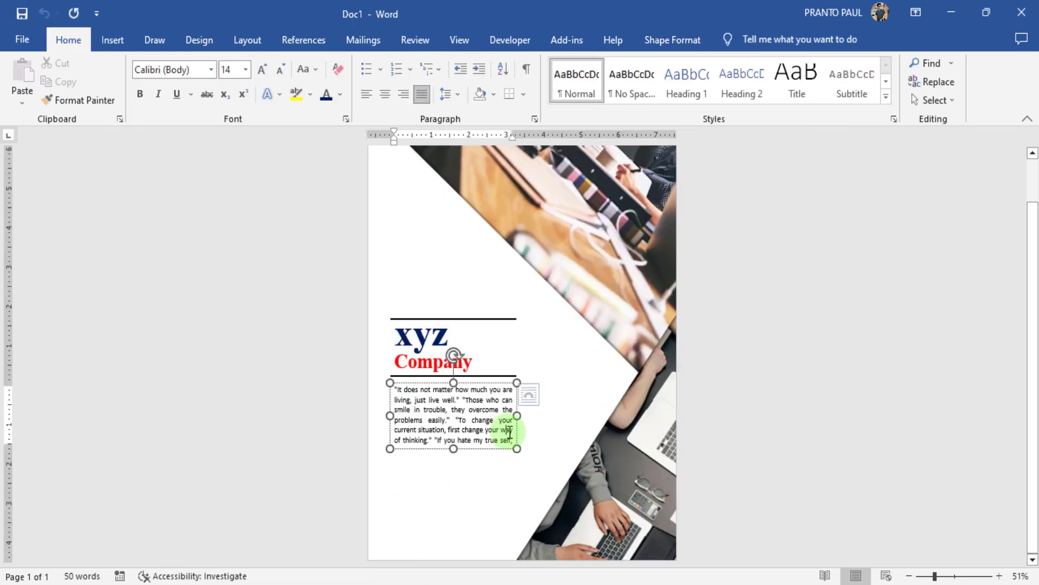
left_click_drag(506, 441, 390, 375)
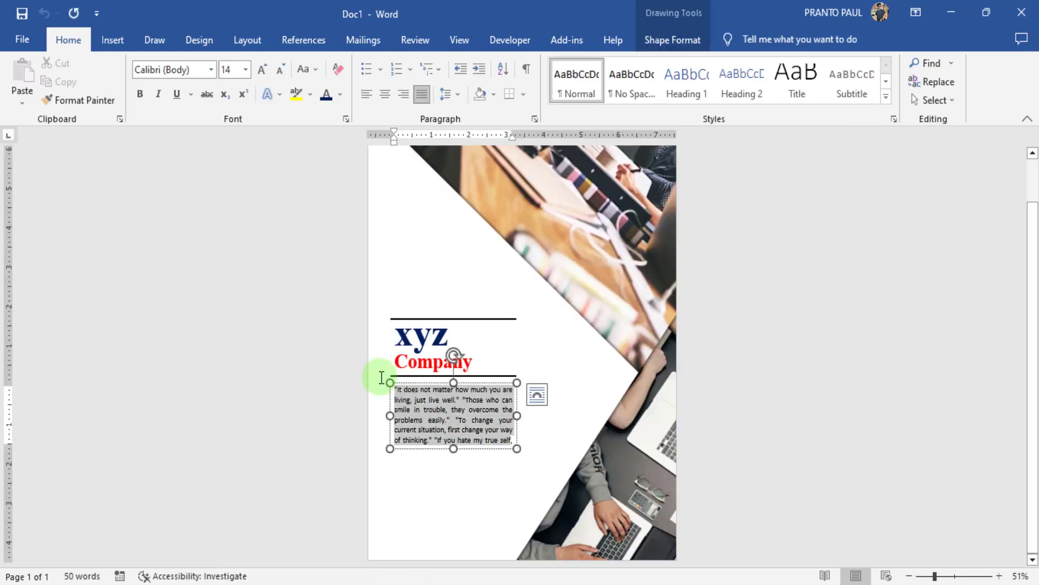
left_click(487, 448)
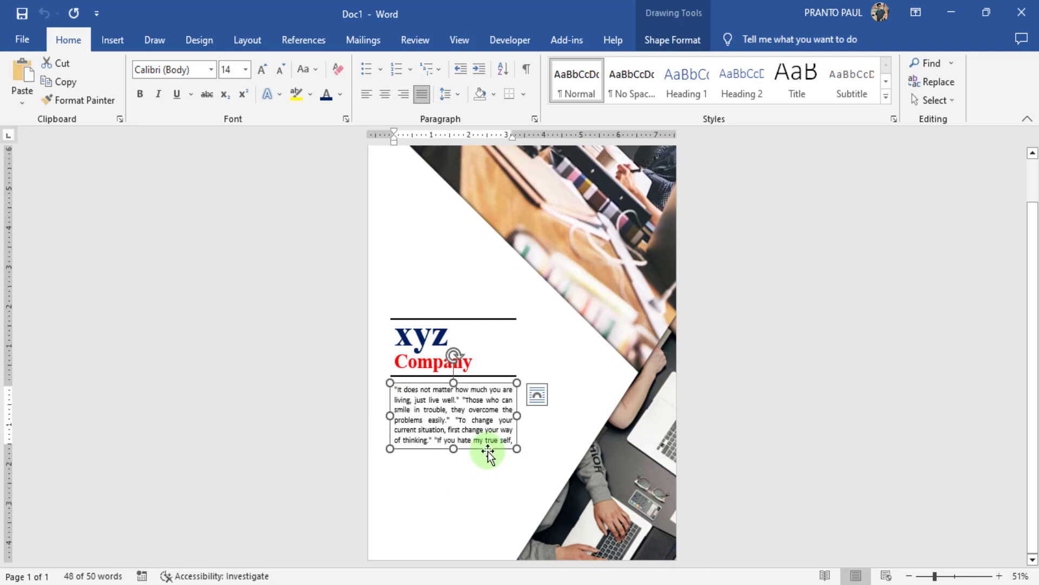
Step: Return to Document1, paste the quotes text box and position it directly beneath the lower black line
left_click(261, 584)
left_click(261, 584)
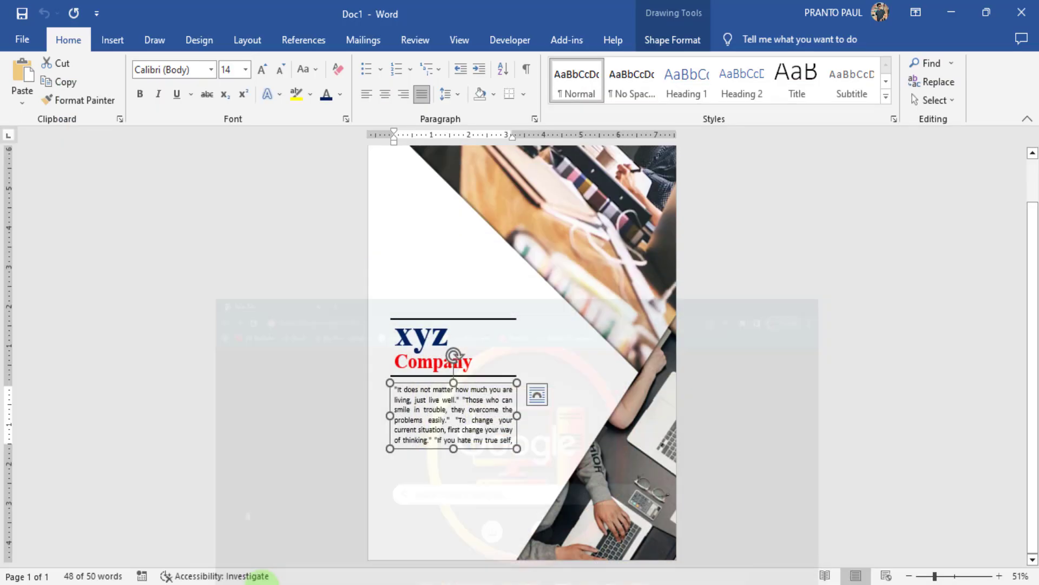
left_click(274, 559)
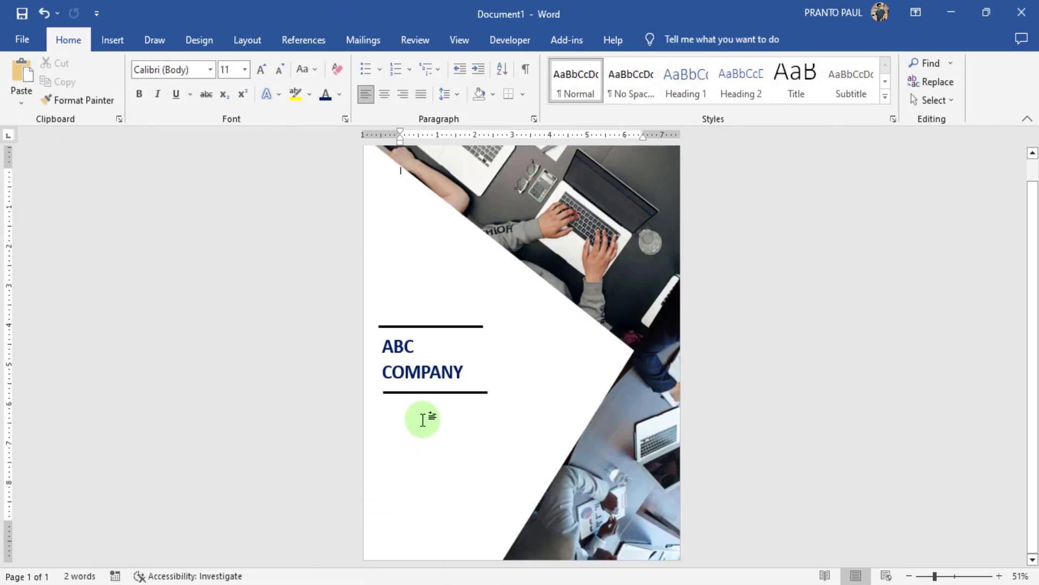
left_click(419, 421)
key("ctrl+v")
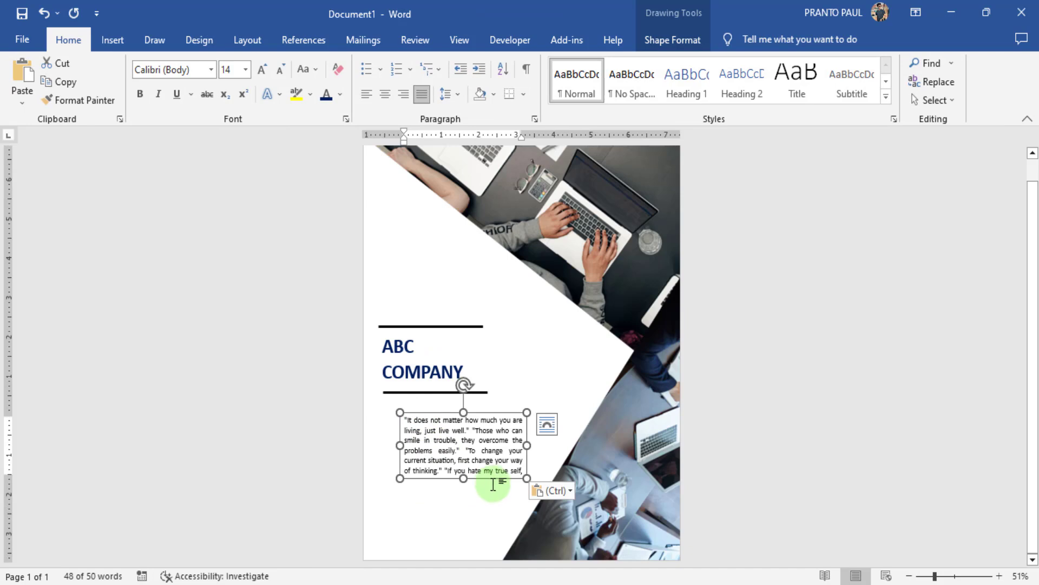
left_click_drag(496, 477, 478, 464)
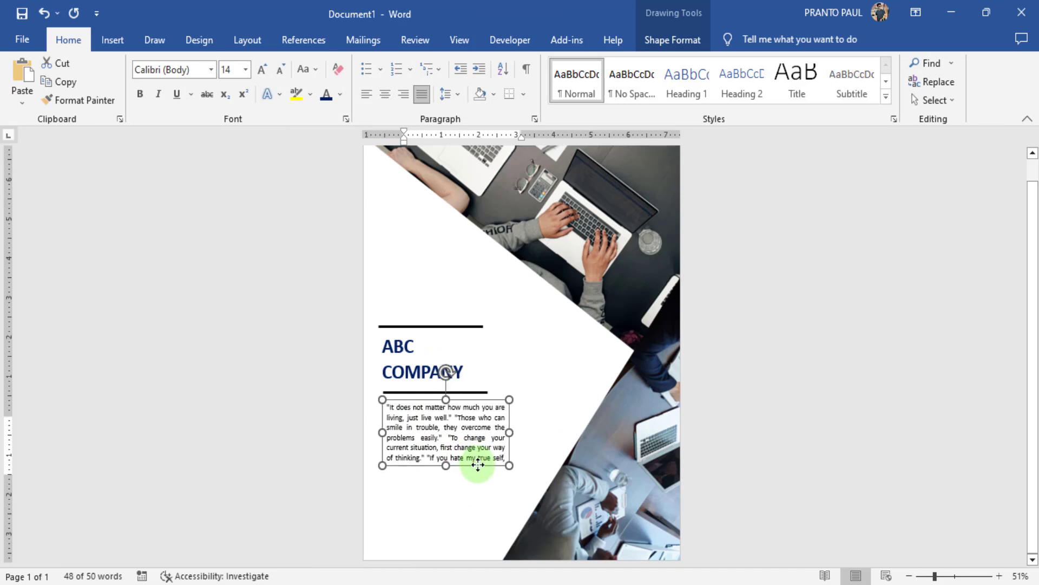
left_click(566, 392)
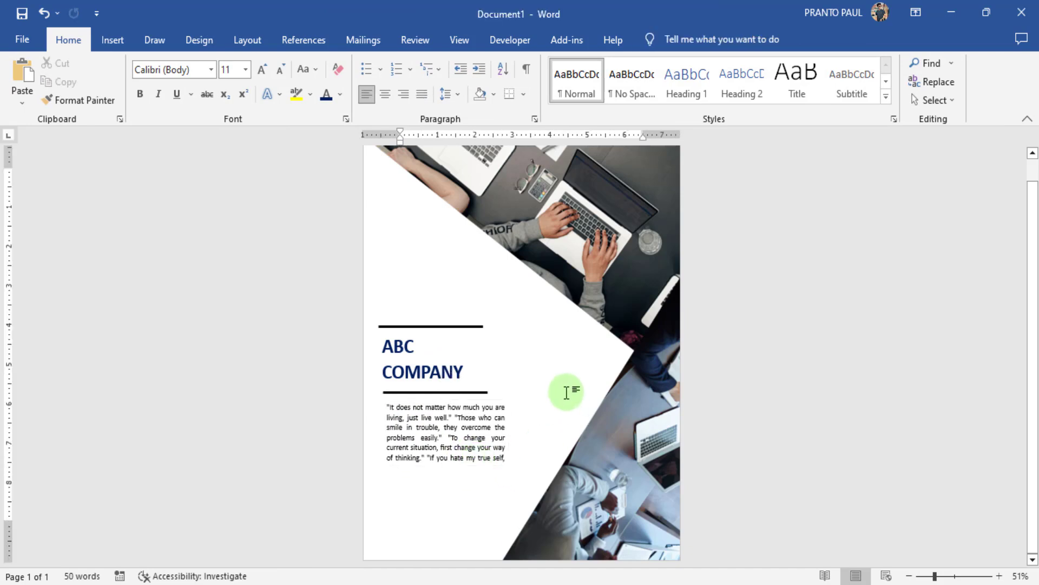